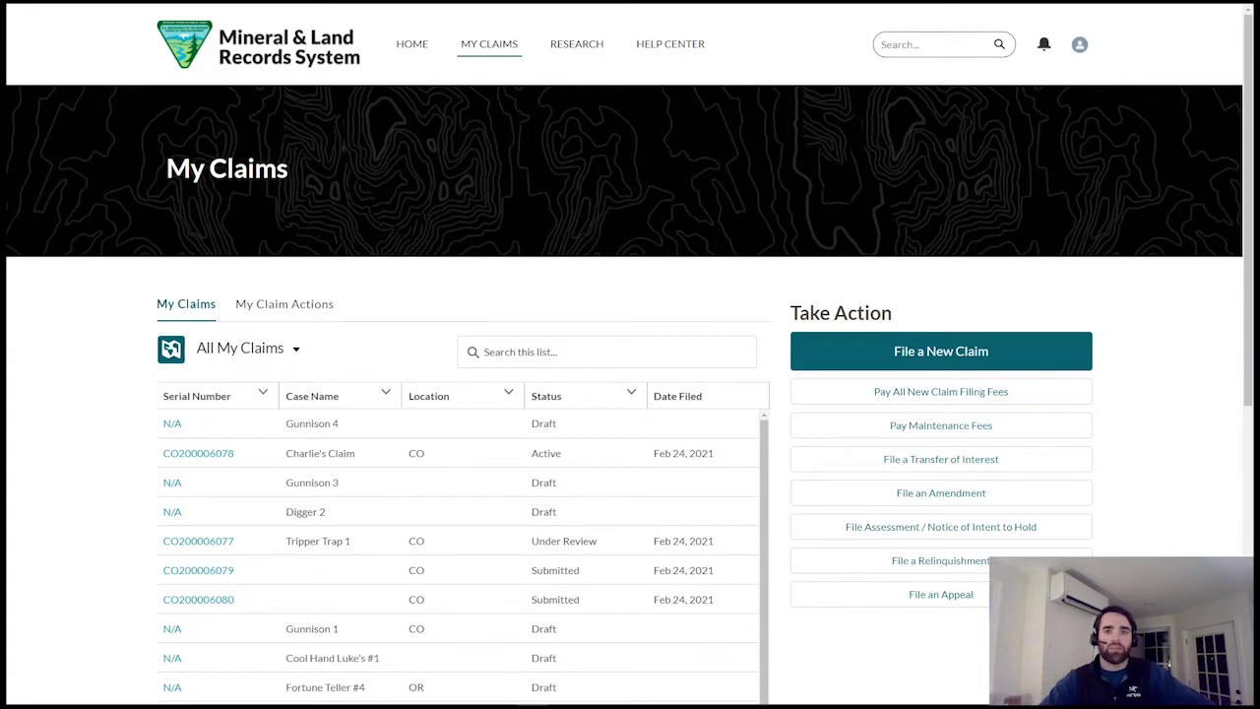
- File a new Placer Claim named 'Gunnison 5' dated Feb 10, 2021, and save the case information
left_click(1026, 363)
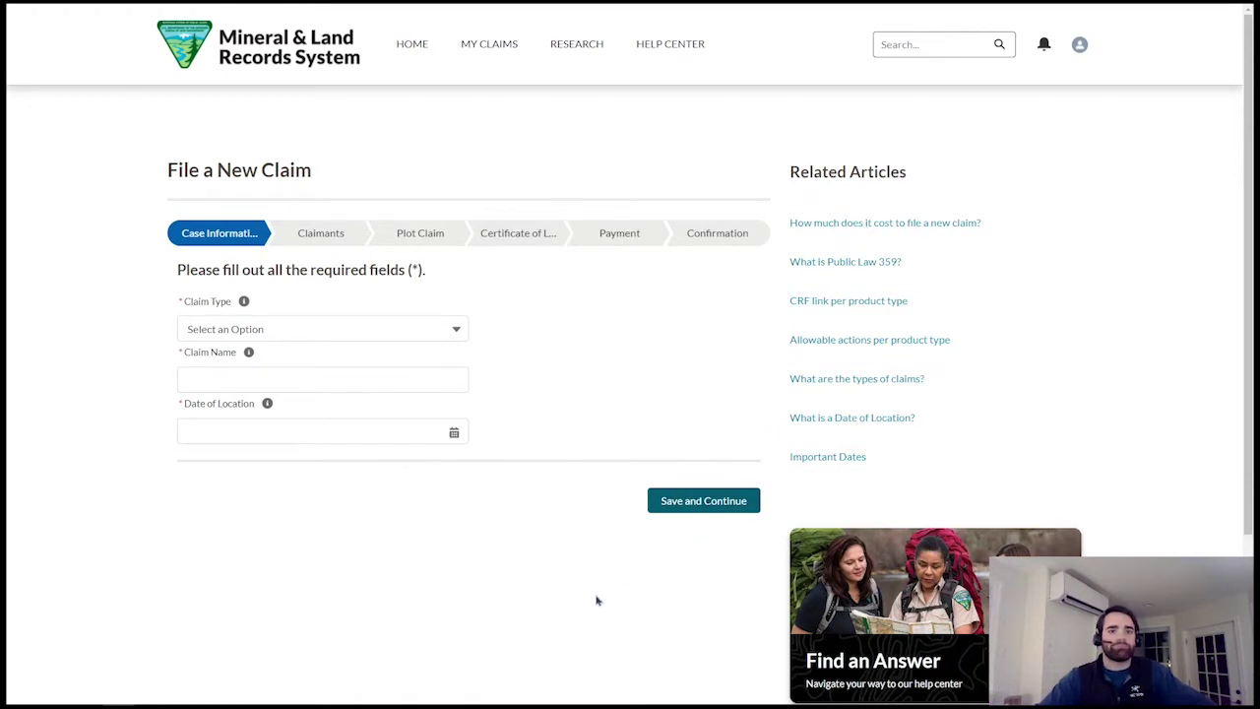
left_click(315, 330)
left_click(299, 392)
left_click(263, 380)
type("Gunni")
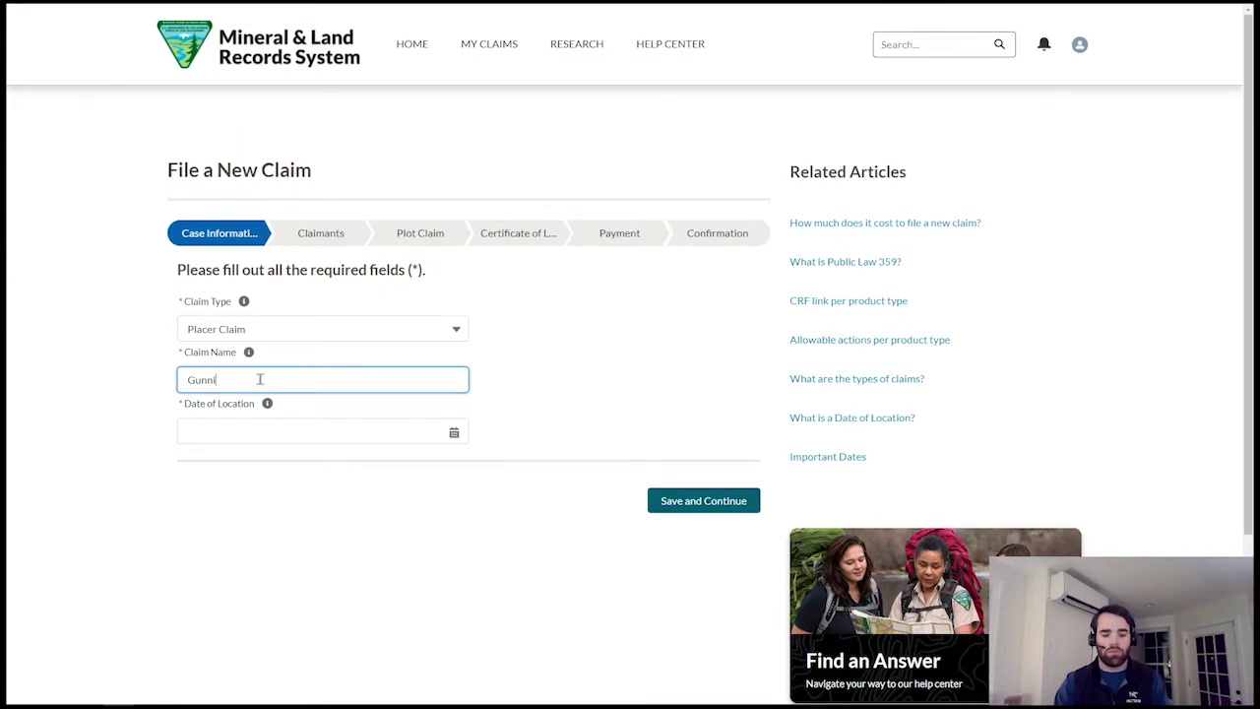
type("son 5")
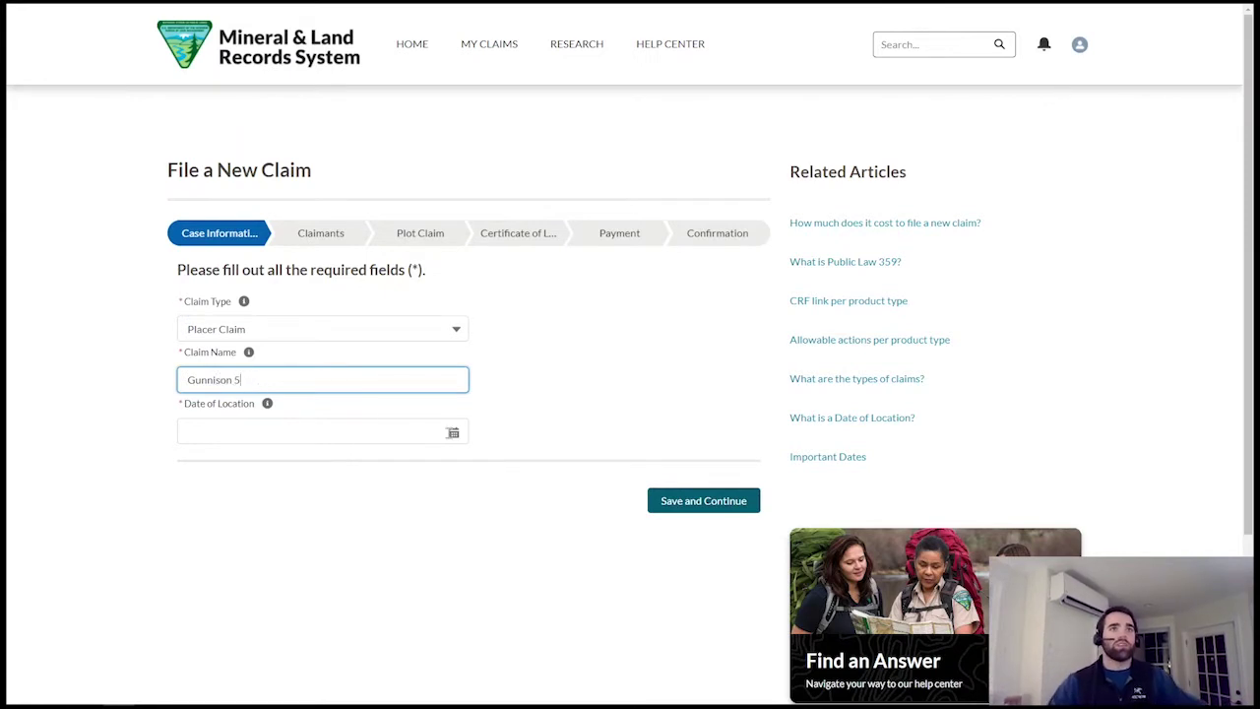
left_click(451, 434)
left_click(353, 238)
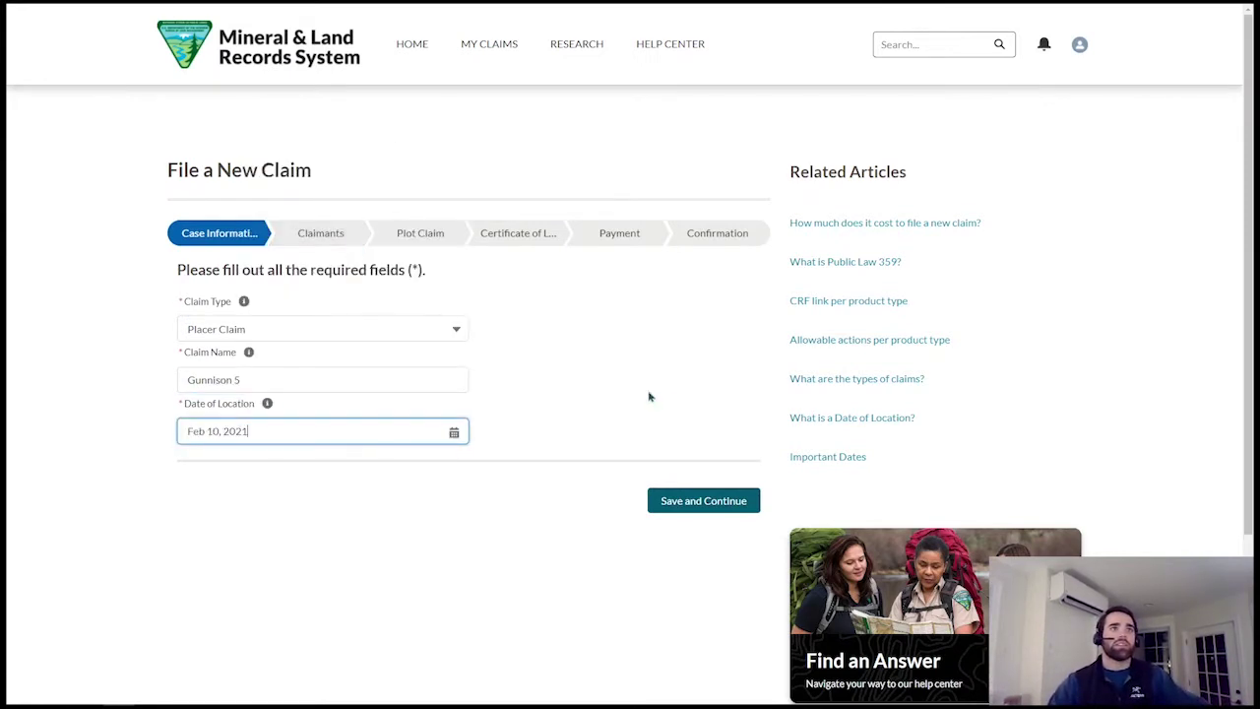
left_click(725, 502)
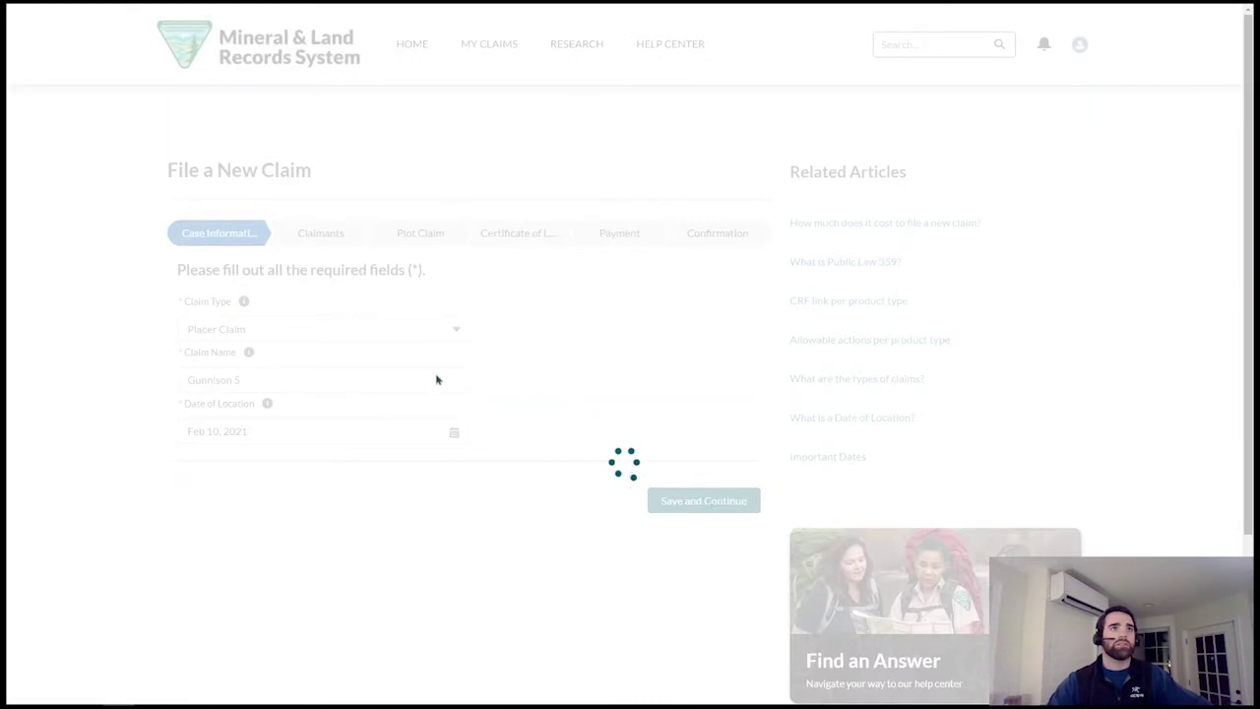
- Add the mining company found by searching 'byron' as a co-claimant and save the claimants
left_click(235, 345)
type("byron")
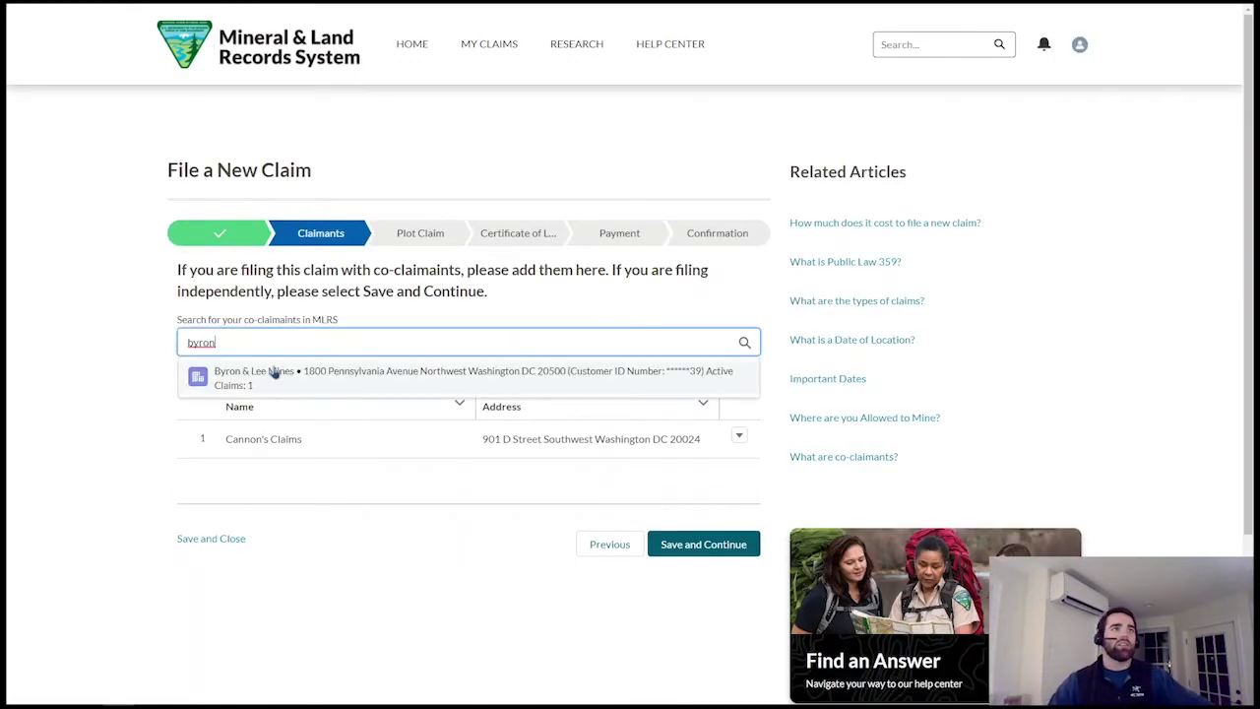
left_click(278, 366)
left_click(679, 374)
left_click(689, 583)
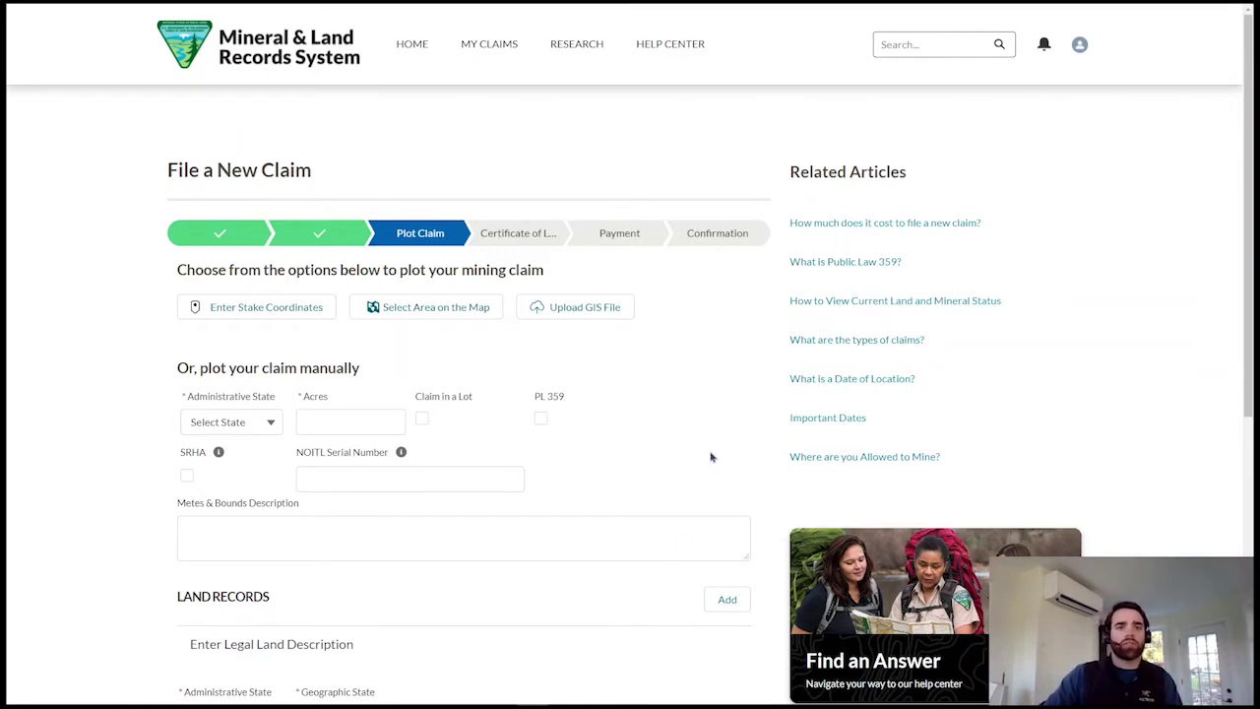
- Set the plot's administrative state to CO and its acreage to 20
scroll(709, 459, "down", 3)
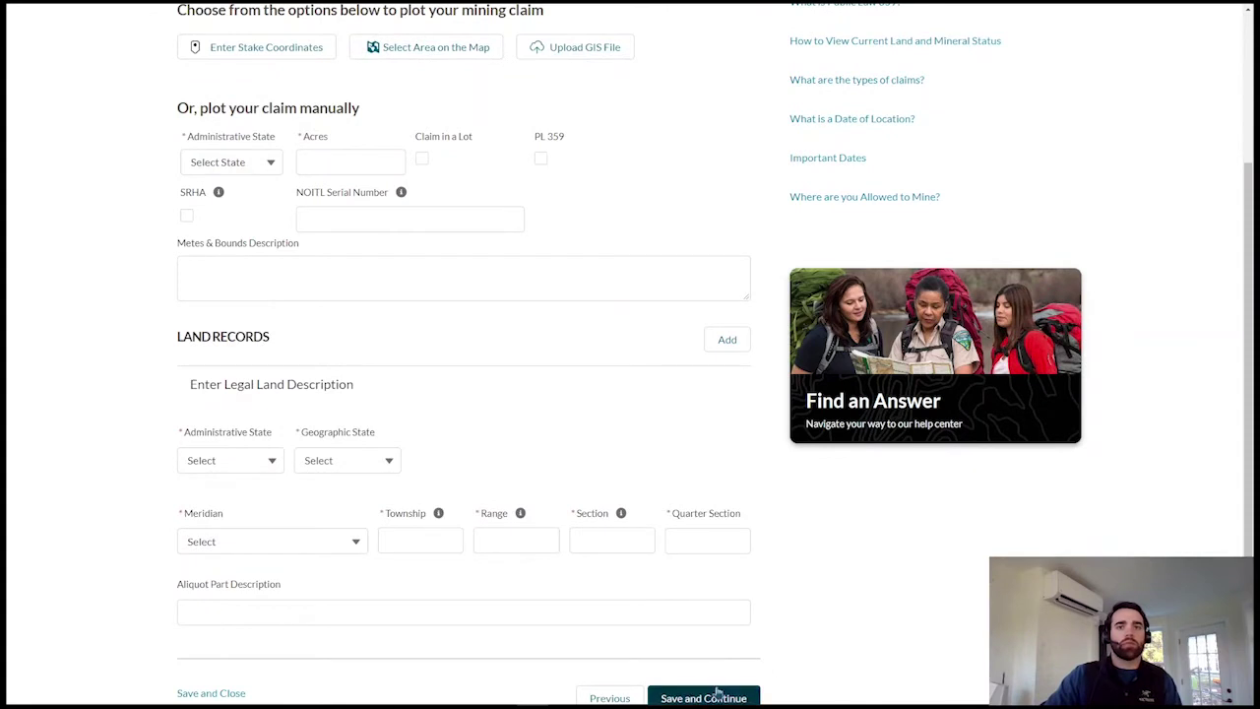
left_click(719, 698)
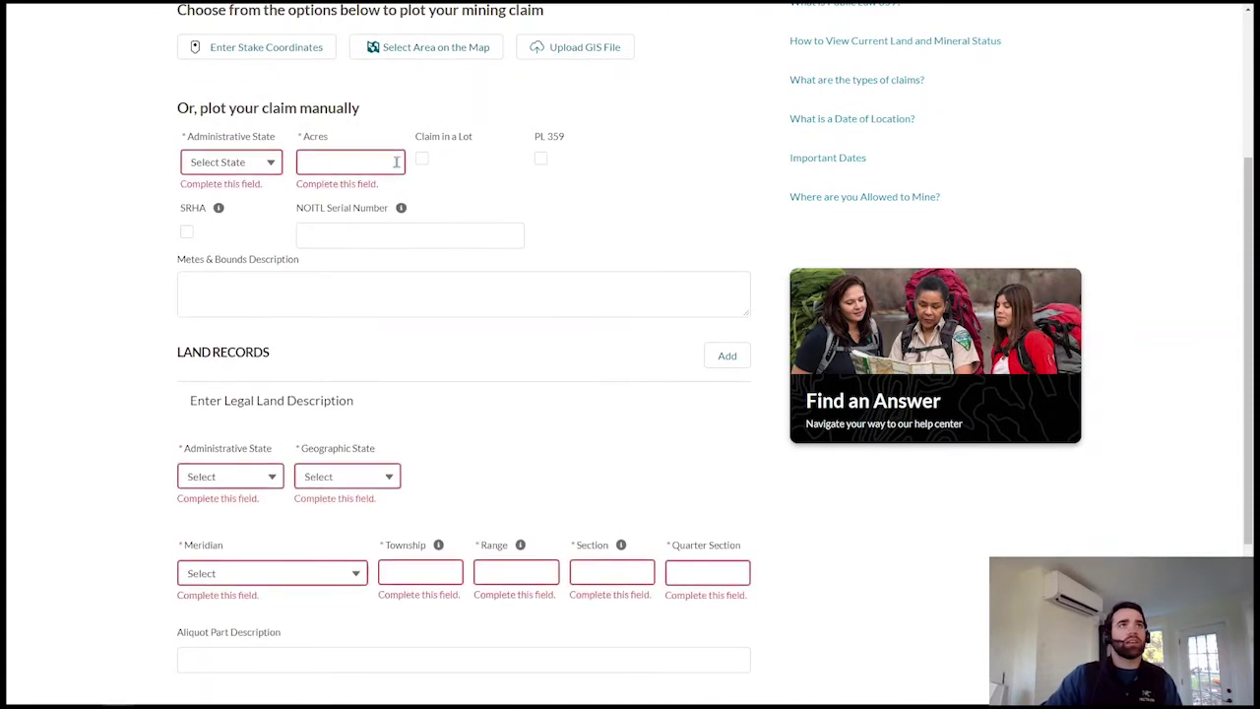
left_click(270, 162)
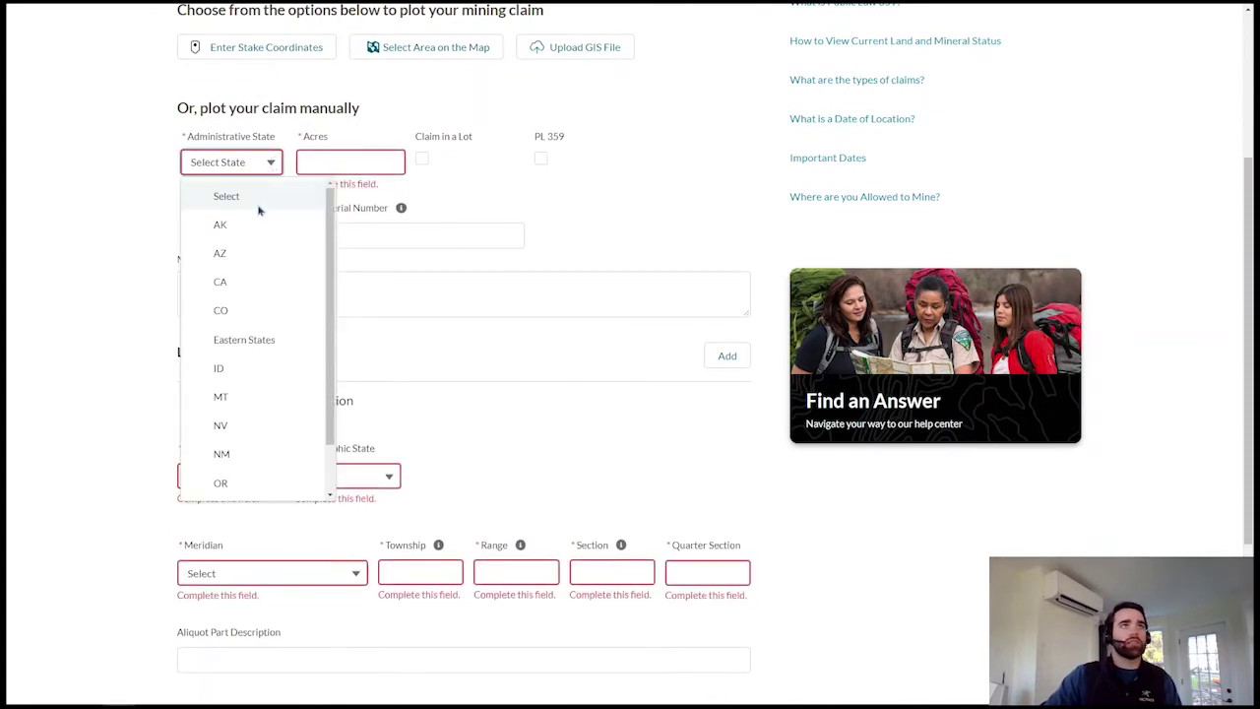
left_click(240, 310)
left_click(344, 166)
type("20")
- Set the land record's administrative and geographic states to CO with New Mexico principal meridian
left_click(248, 467)
left_click(261, 581)
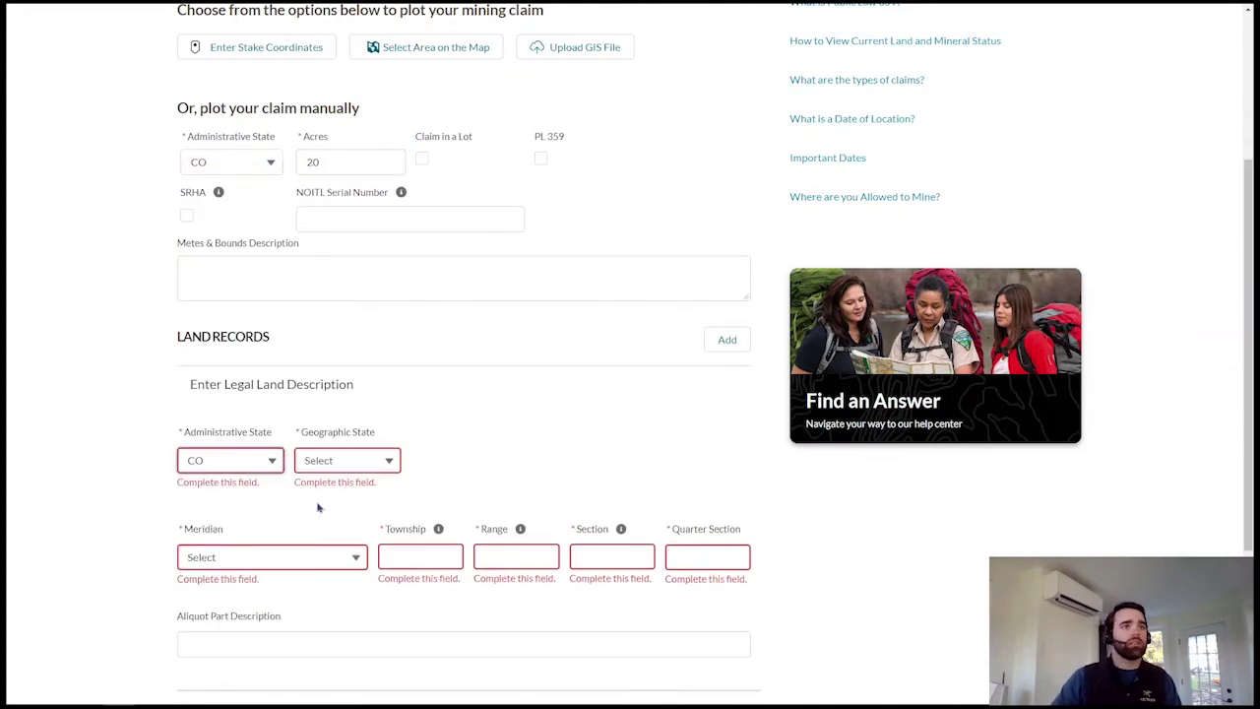
left_click(344, 460)
left_click(355, 519)
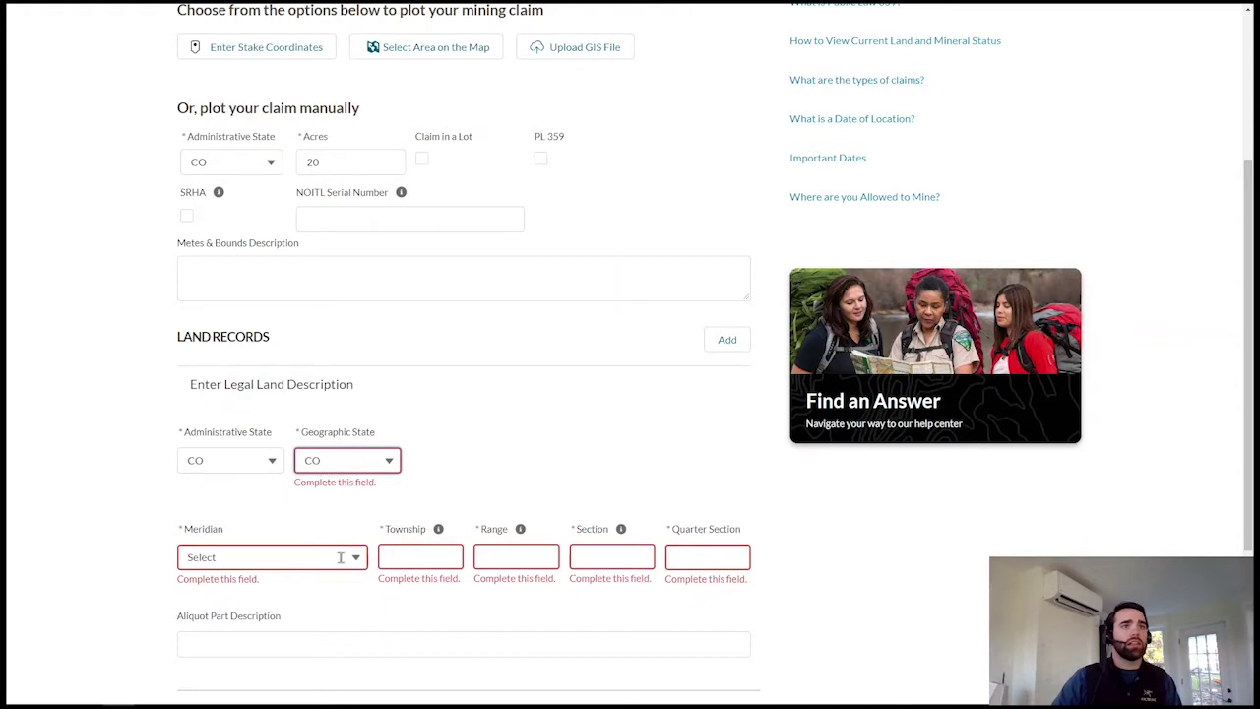
left_click(352, 541)
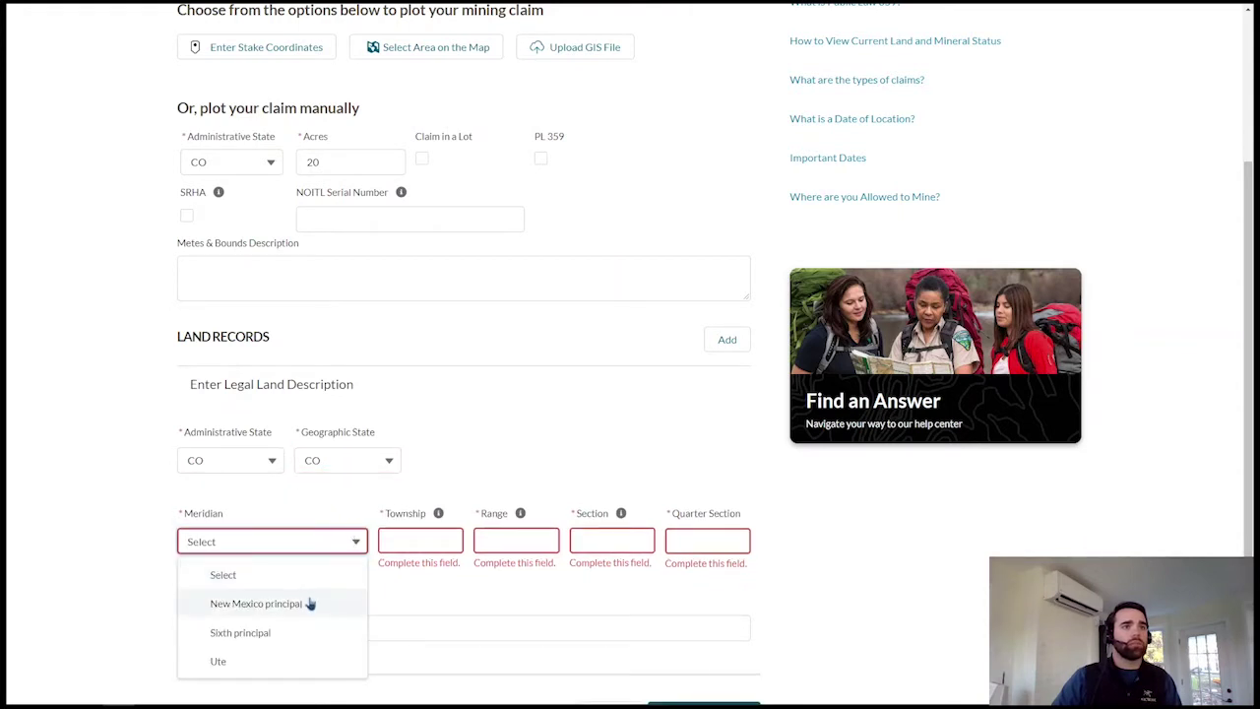
left_click(305, 603)
- Enter township 0500N and range 0040E, correcting the range entry
left_click(399, 541)
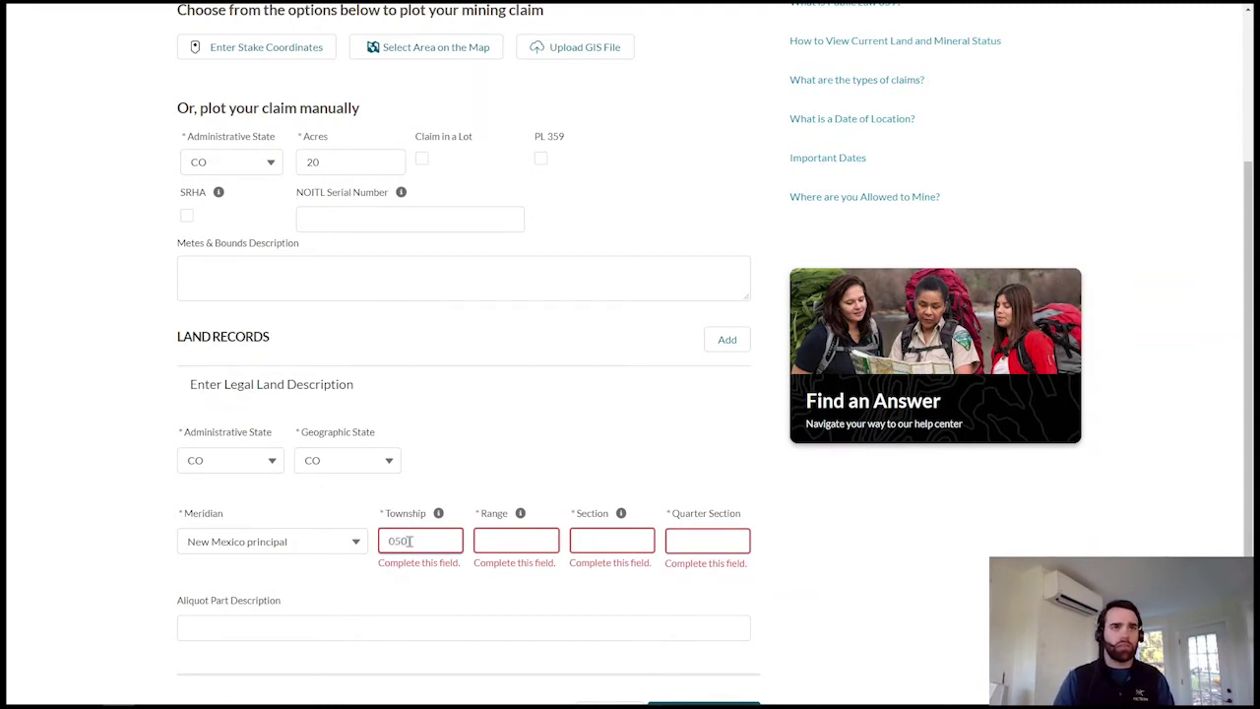
key("Tab")
left_click(425, 545)
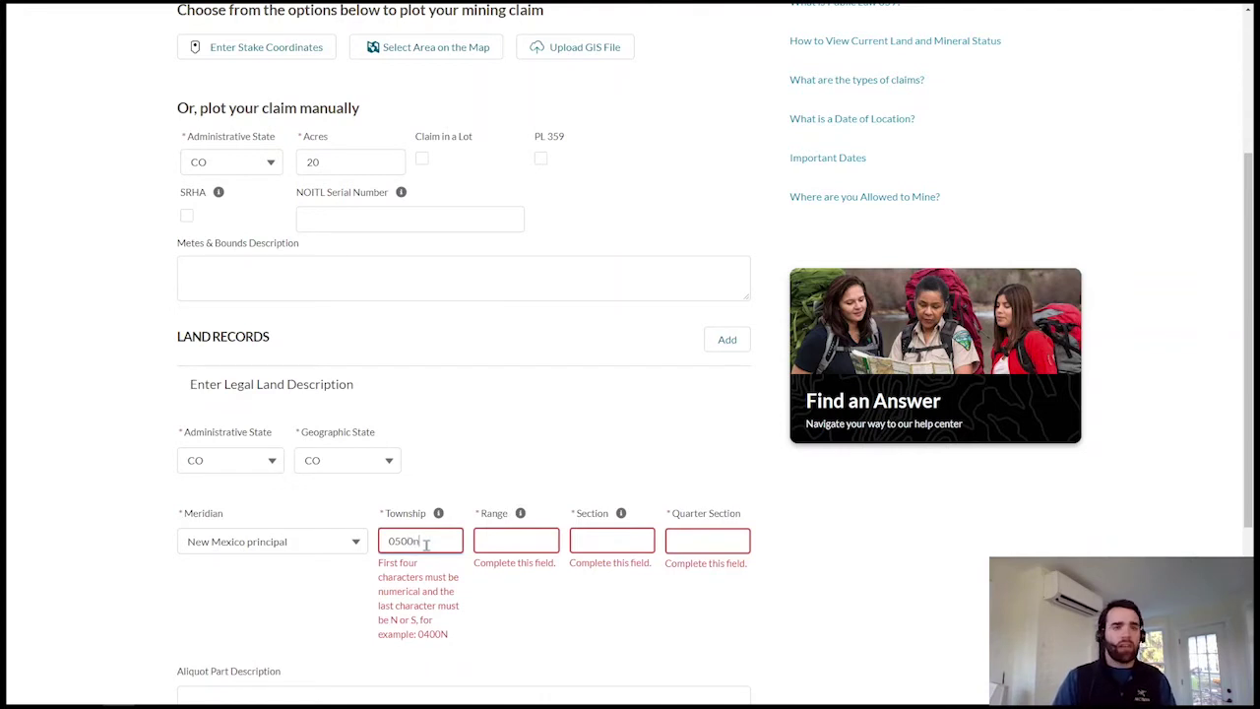
type("0N")
key("Tab")
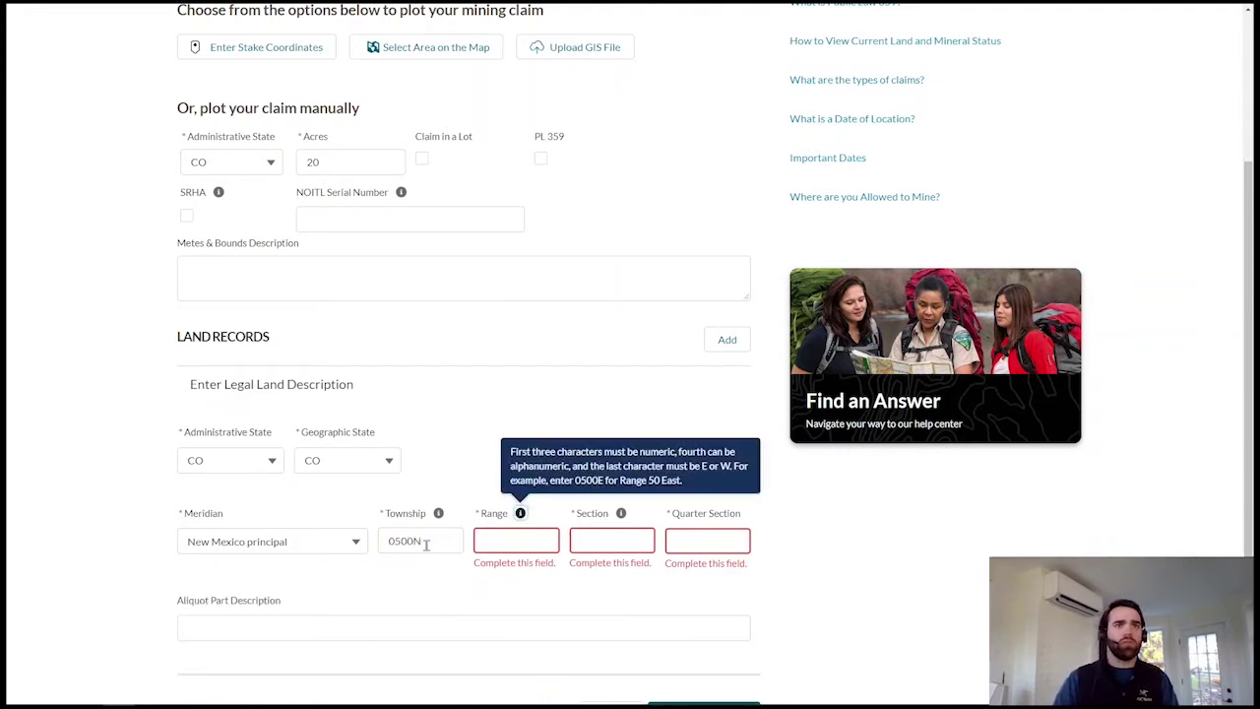
left_click(520, 535)
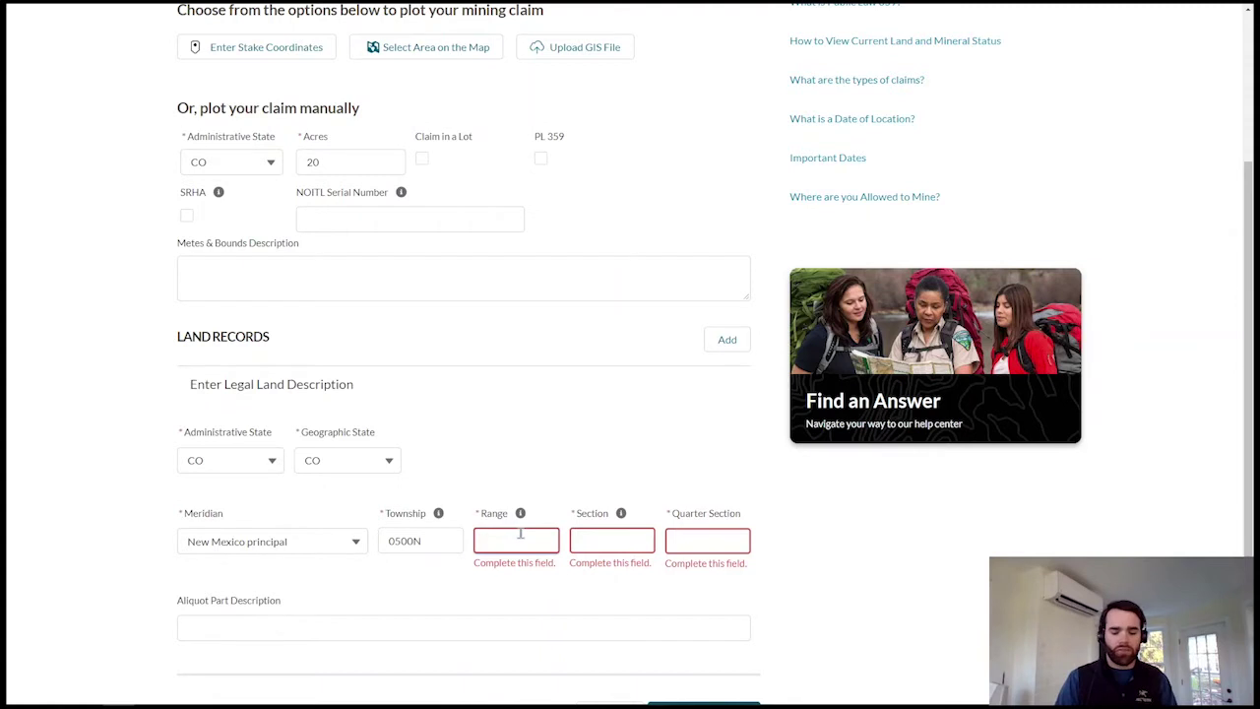
type("0N3")
key("Tab")
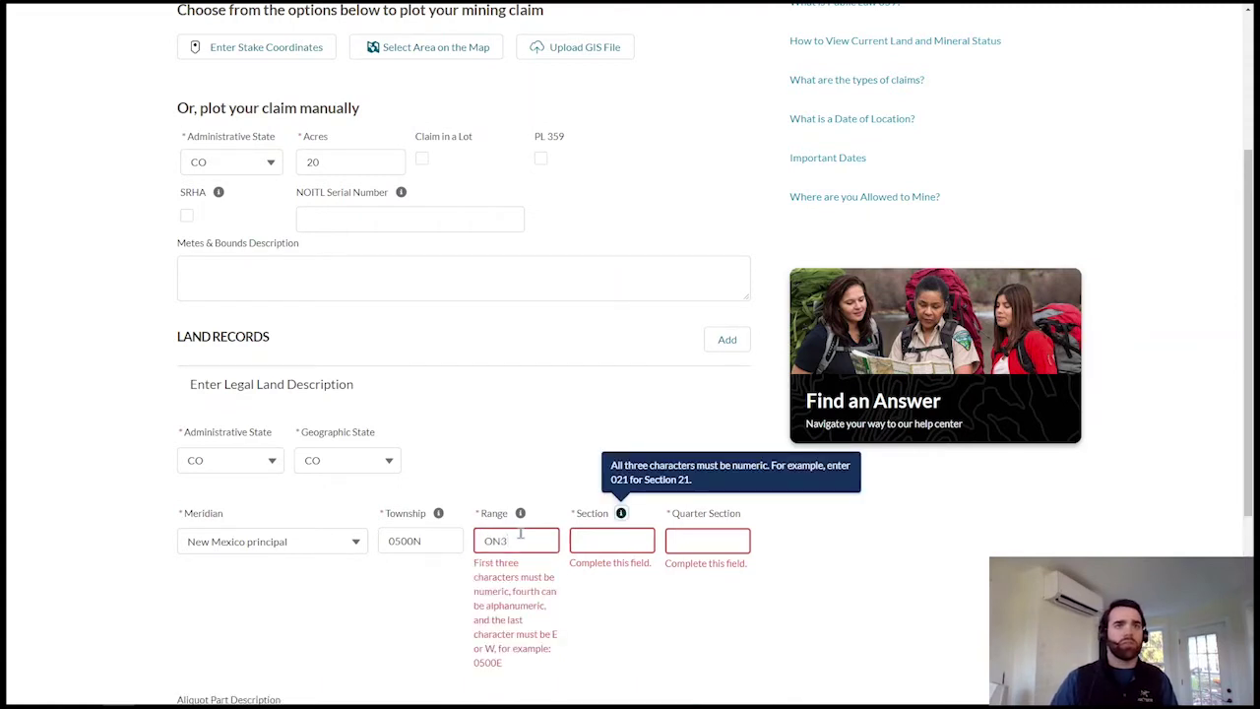
left_click(517, 537)
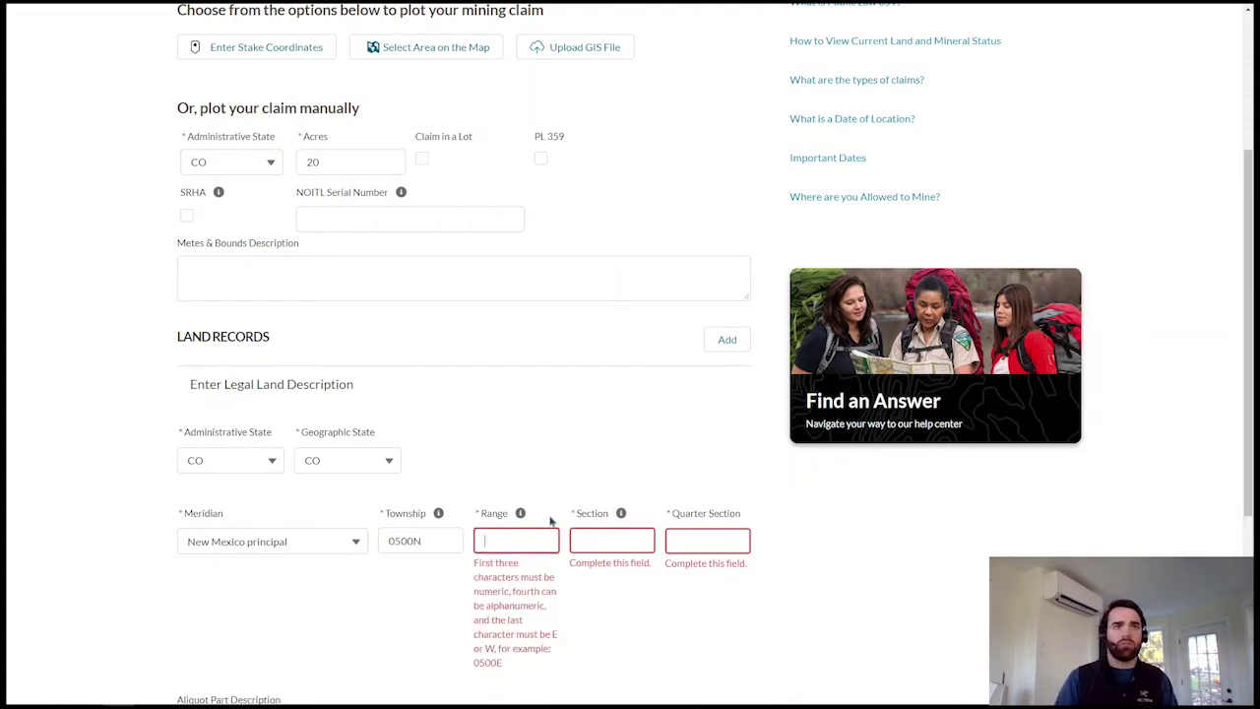
type("0040")
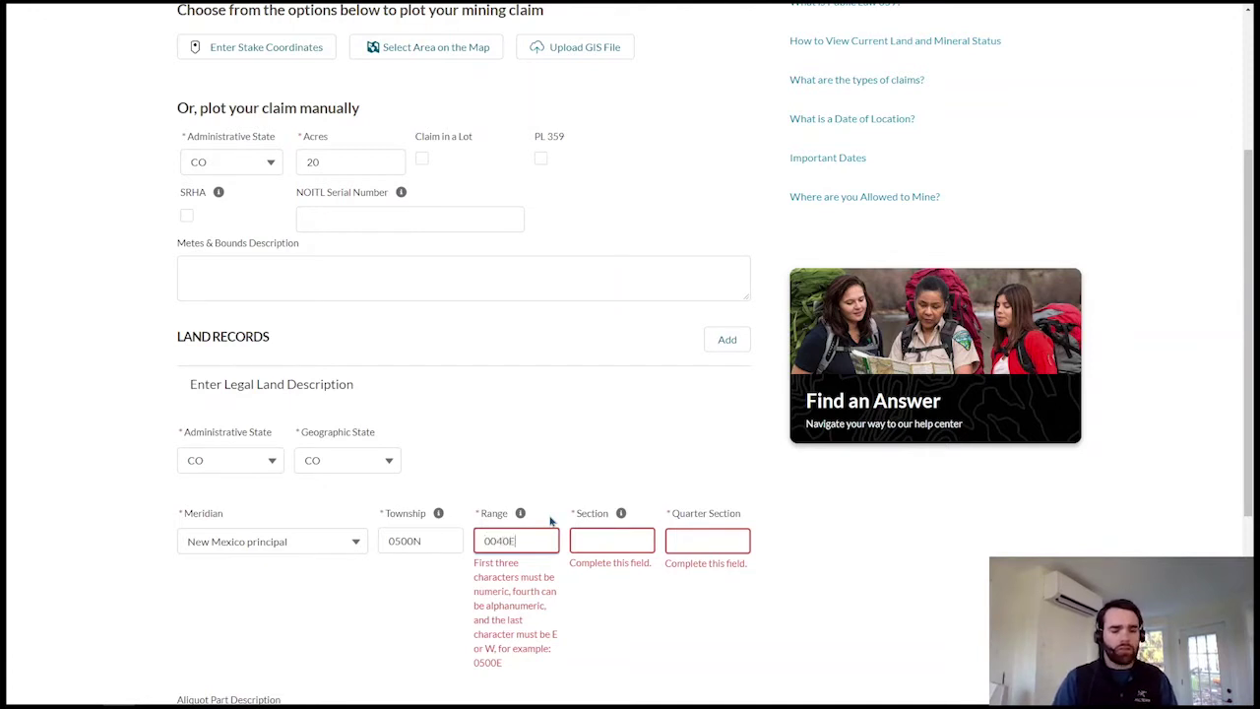
type("E")
key("Tab")
- Enter section 002, quarter NE and aliquot part SWNE, then save the land description
left_click(598, 537)
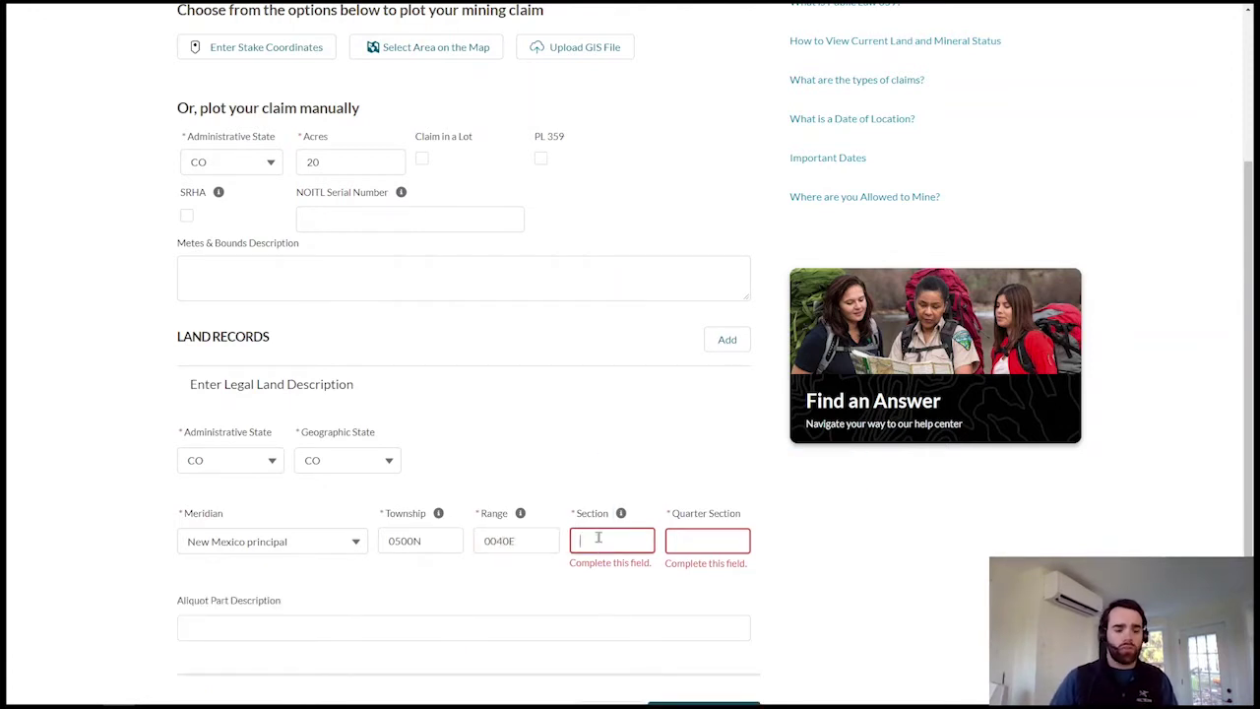
type("2")
key("Tab")
type("N")
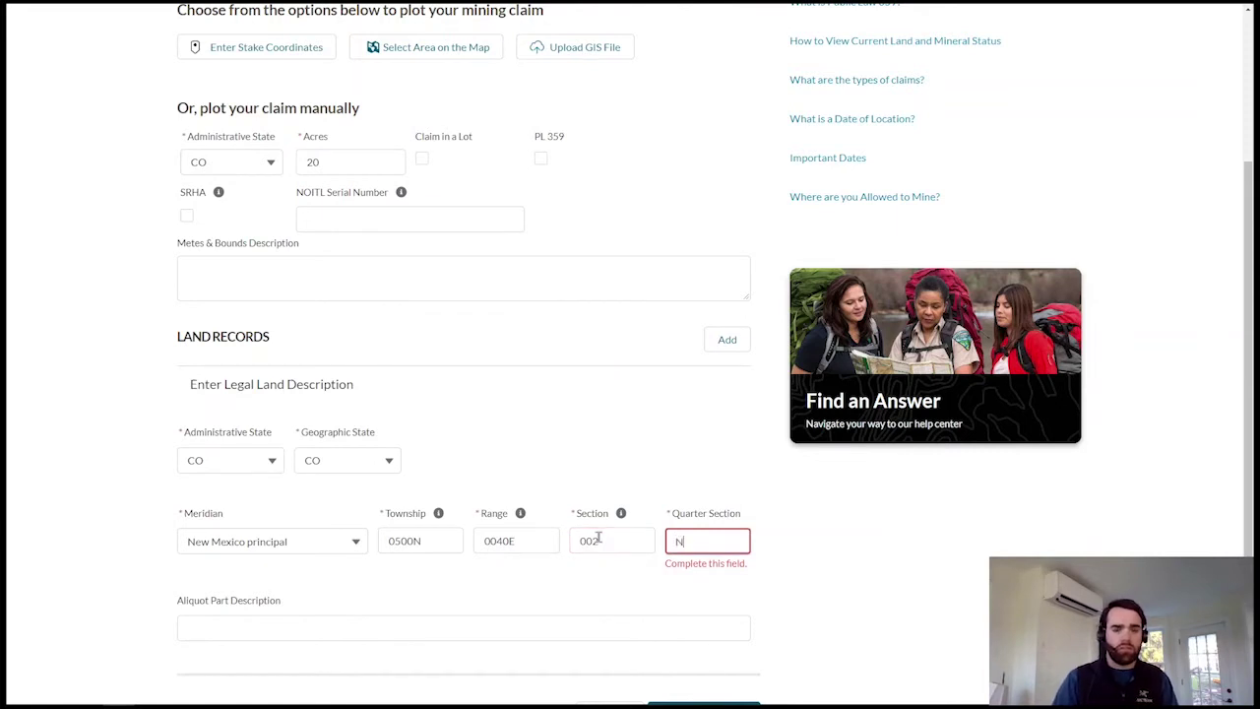
type("E")
key("Tab")
type("SWNE")
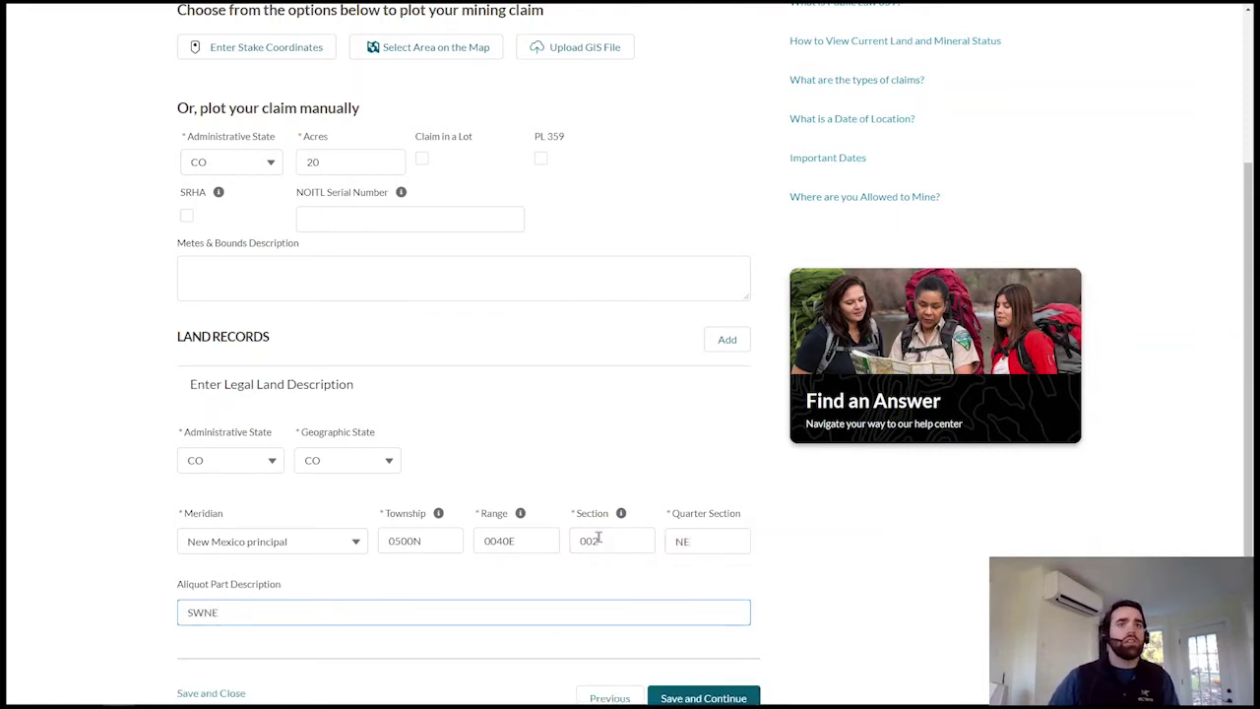
left_click(733, 695)
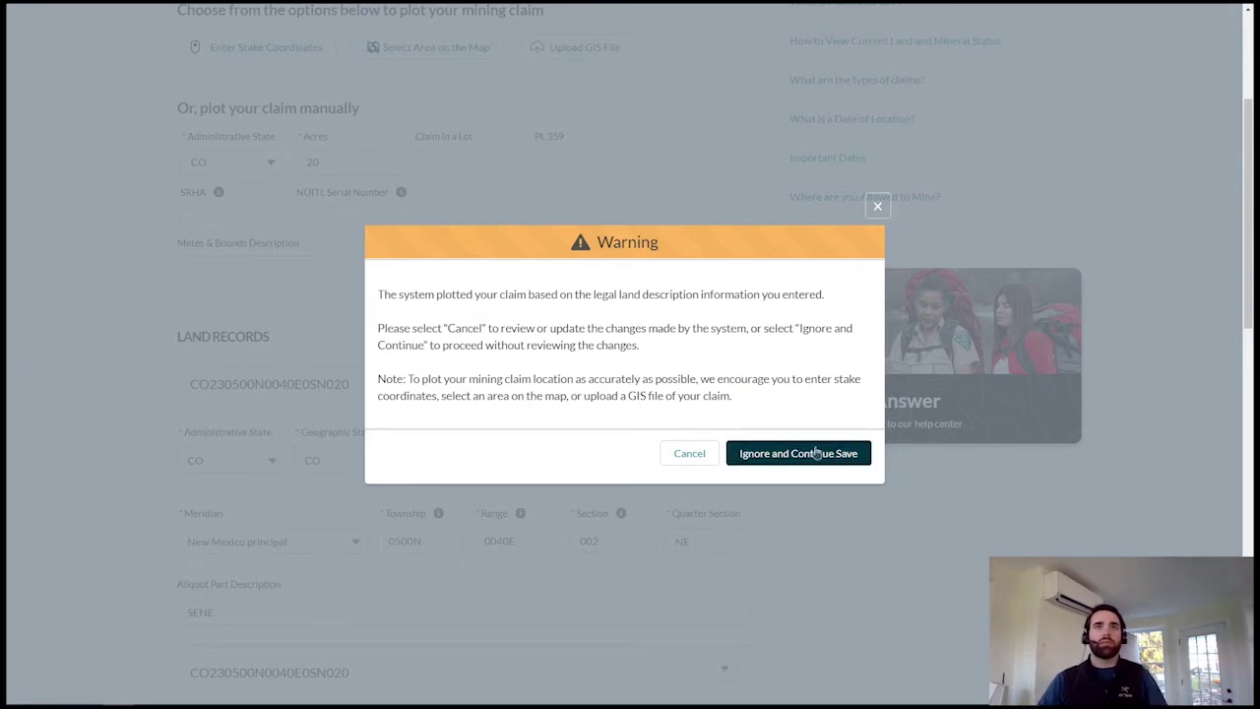
- Dismiss the plotting warning and open the claim's map plot view
left_click(688, 458)
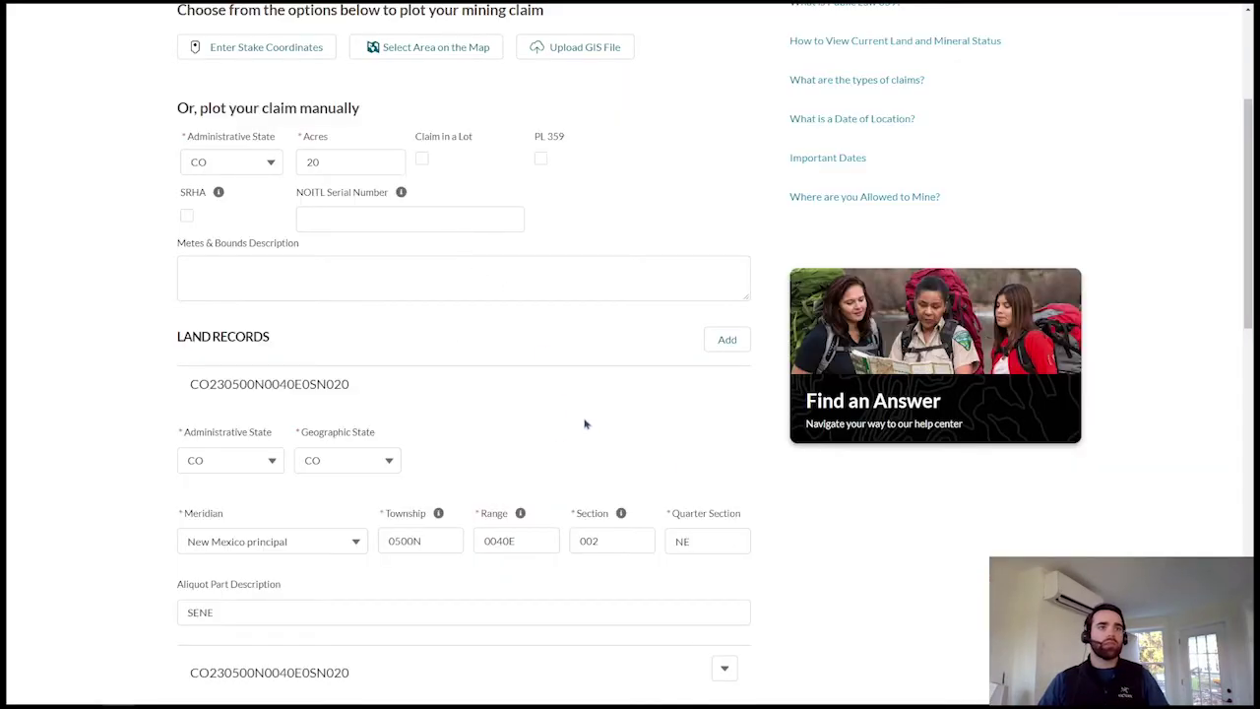
scroll(335, 473, "down", 2)
scroll(358, 471, "up", 2)
scroll(358, 472, "up", 2)
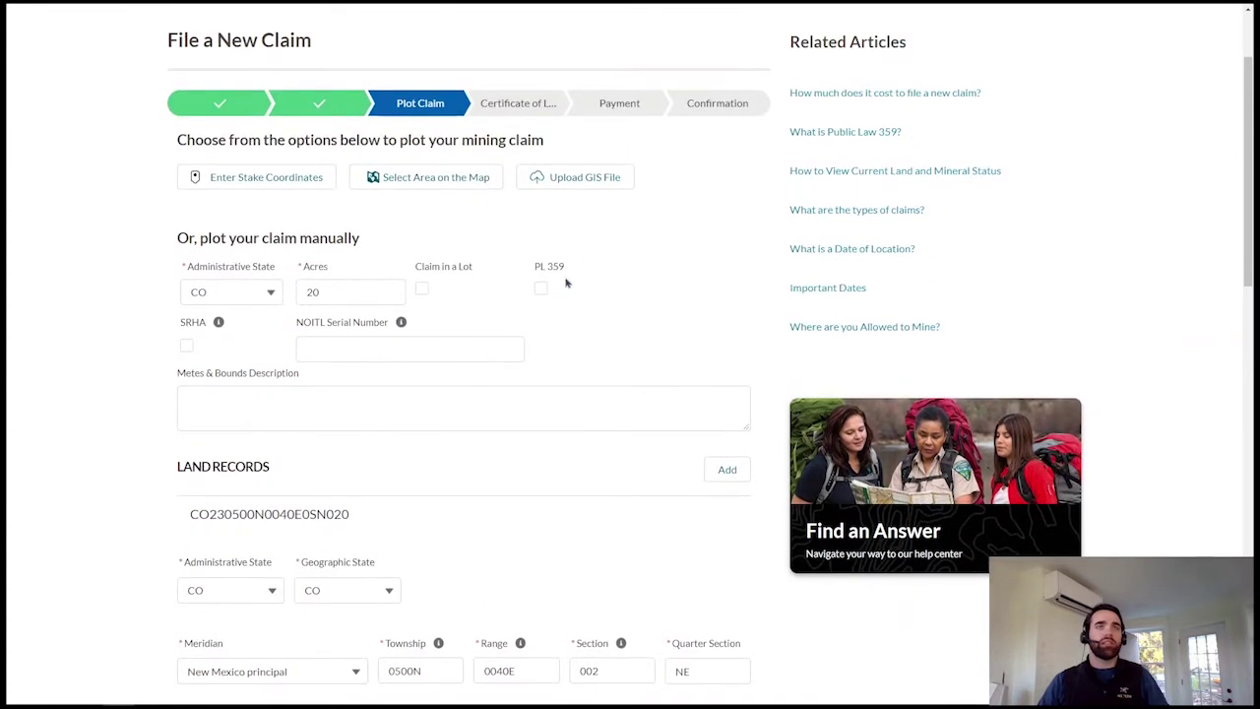
left_click(582, 184)
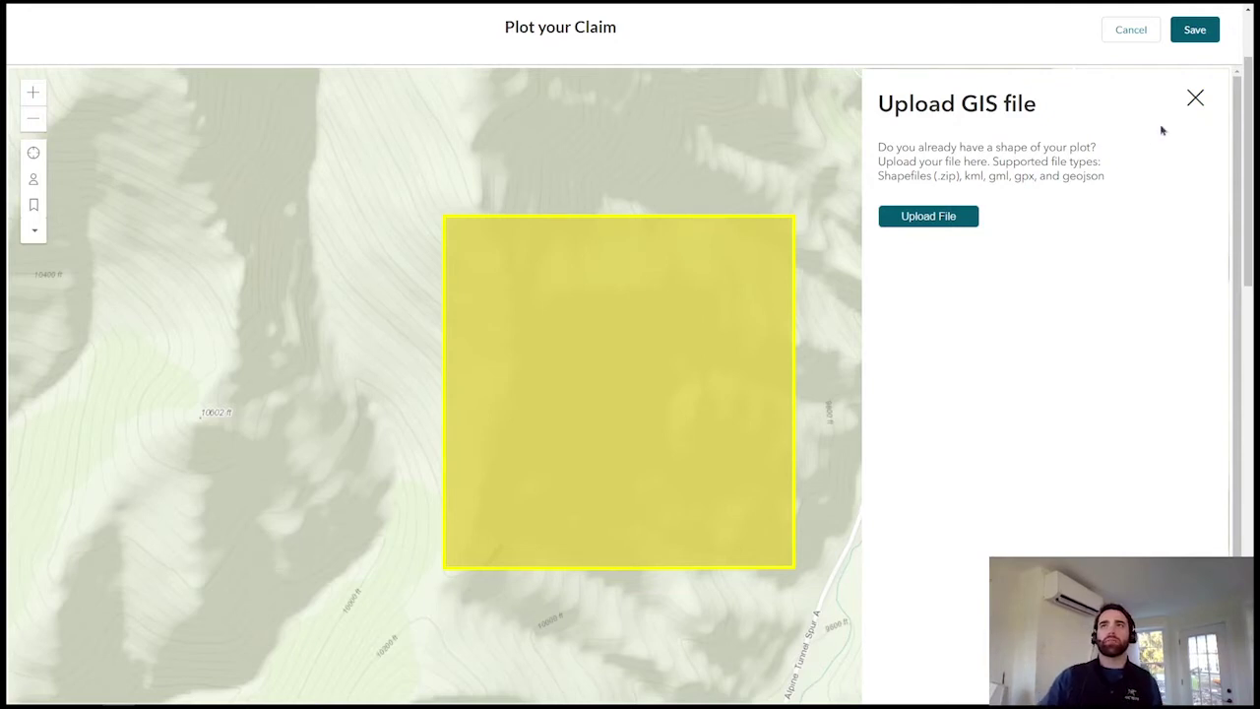
- Clear the drawn square, load CO_Gunnison County_14 Acres_.geojson as the boundary, and save the plot
left_click(1195, 99)
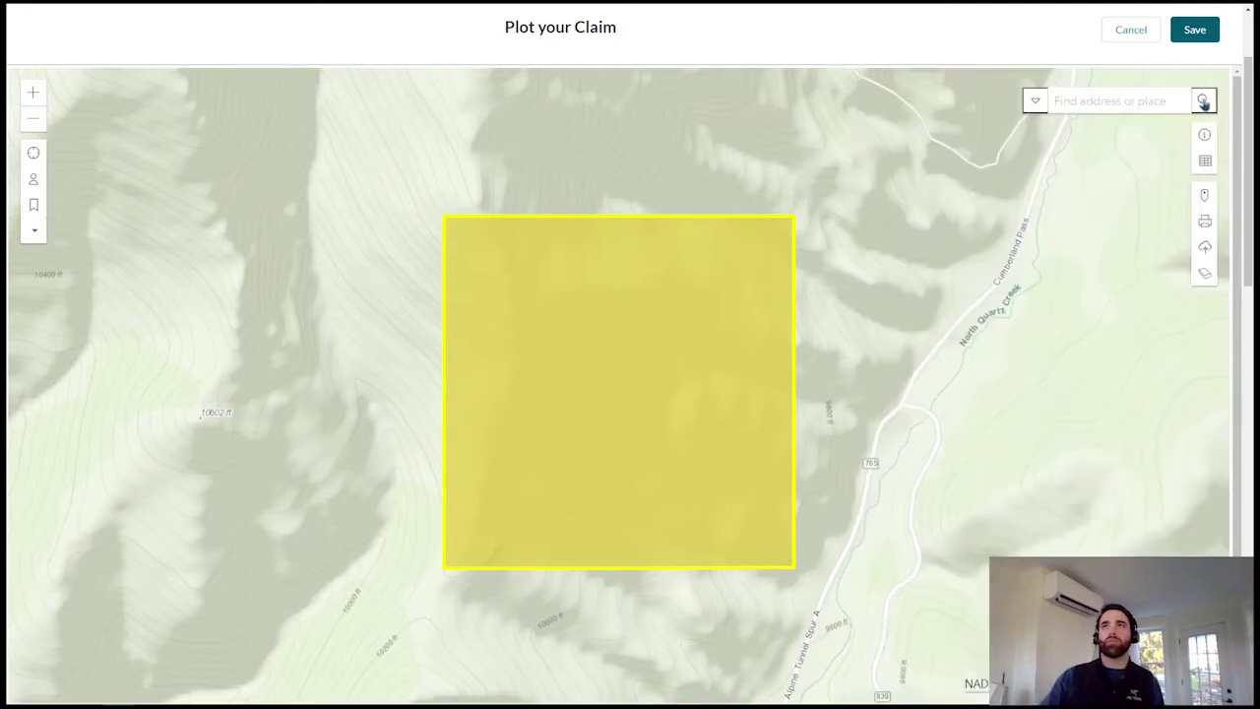
left_click(1206, 280)
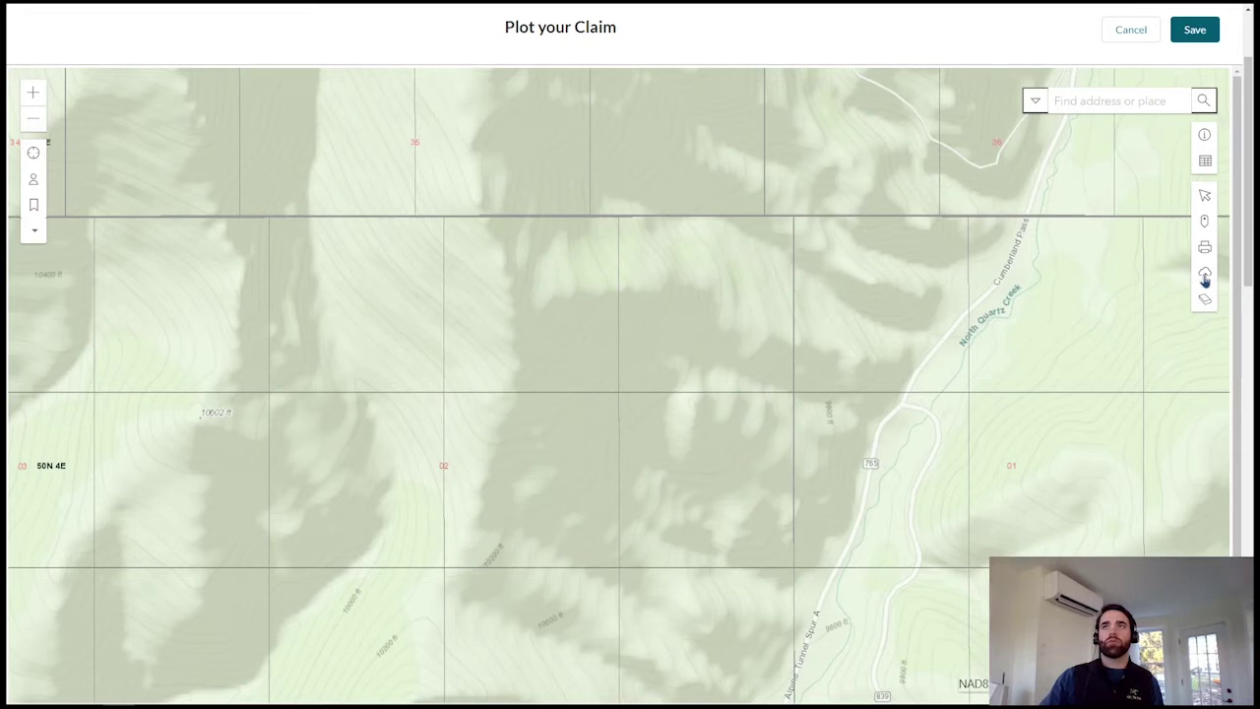
left_click(1205, 279)
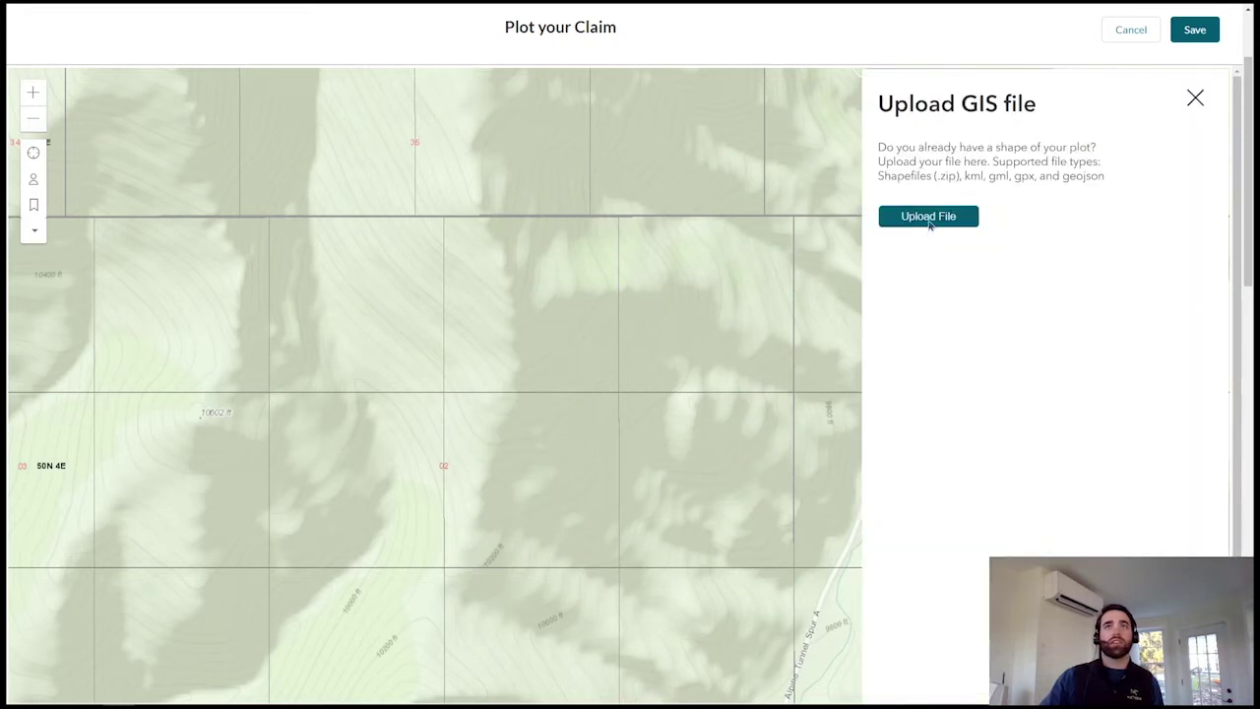
left_click(929, 217)
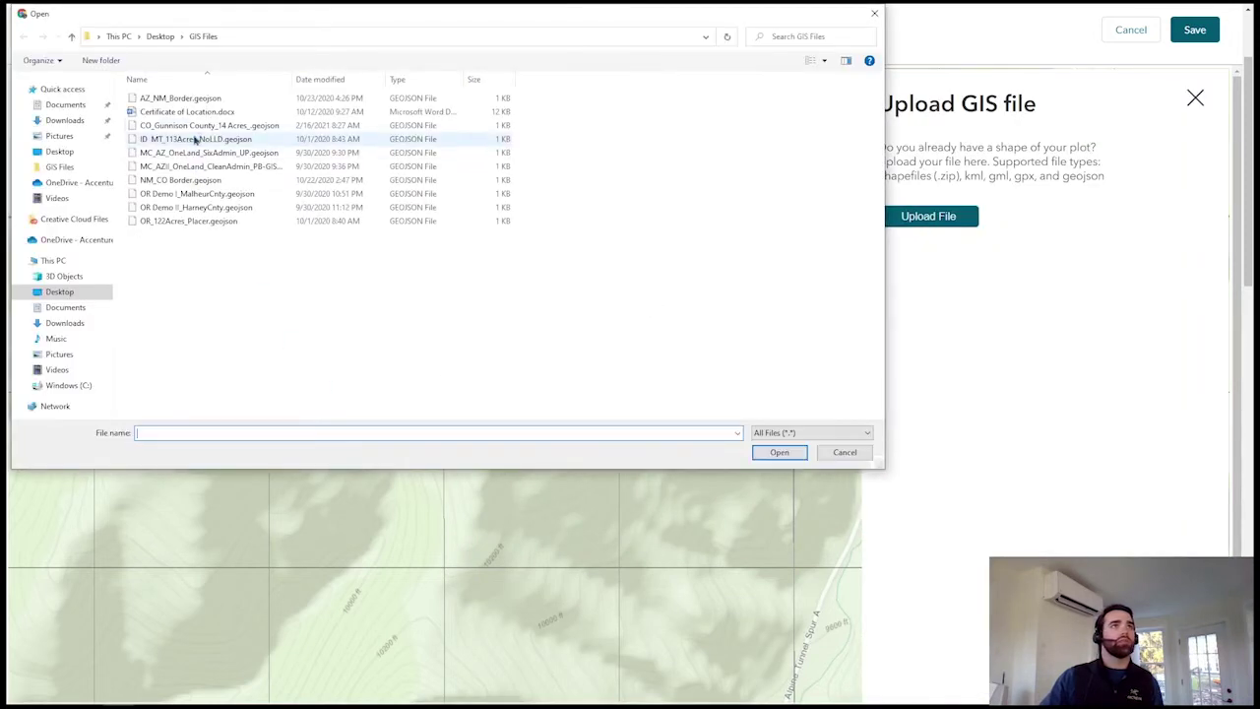
left_click(192, 126)
left_click(772, 452)
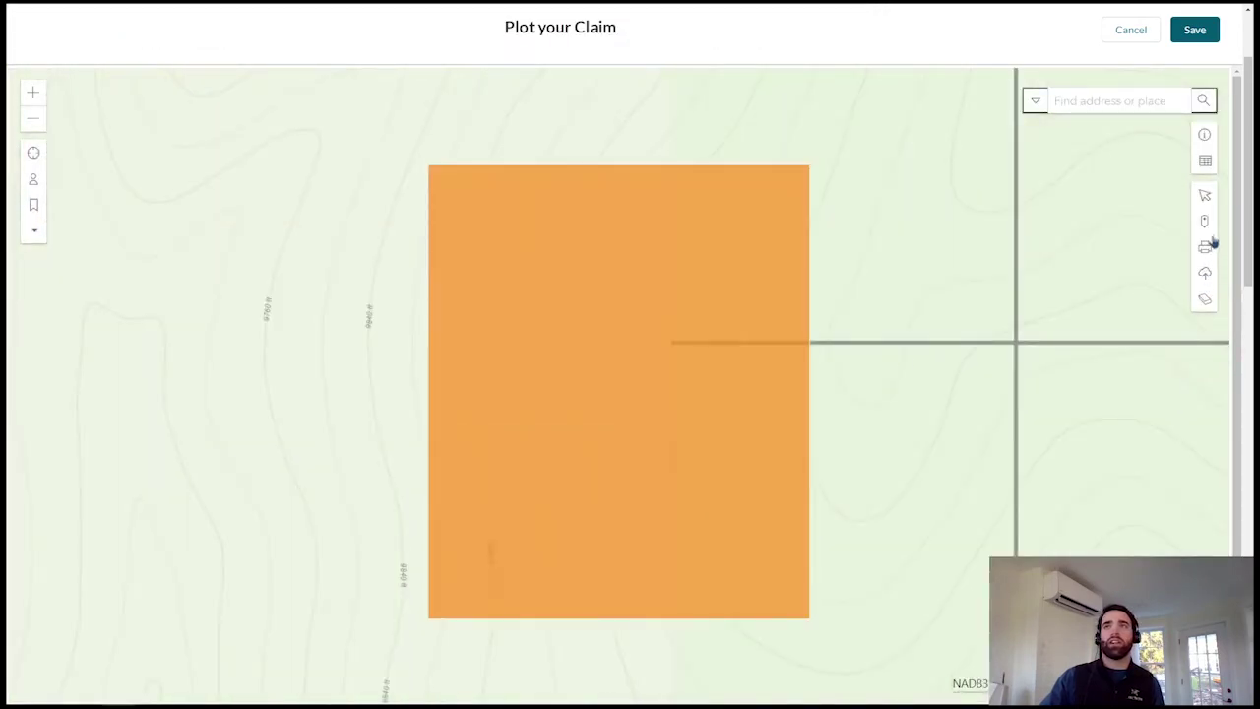
left_click(1206, 196)
left_click(663, 262)
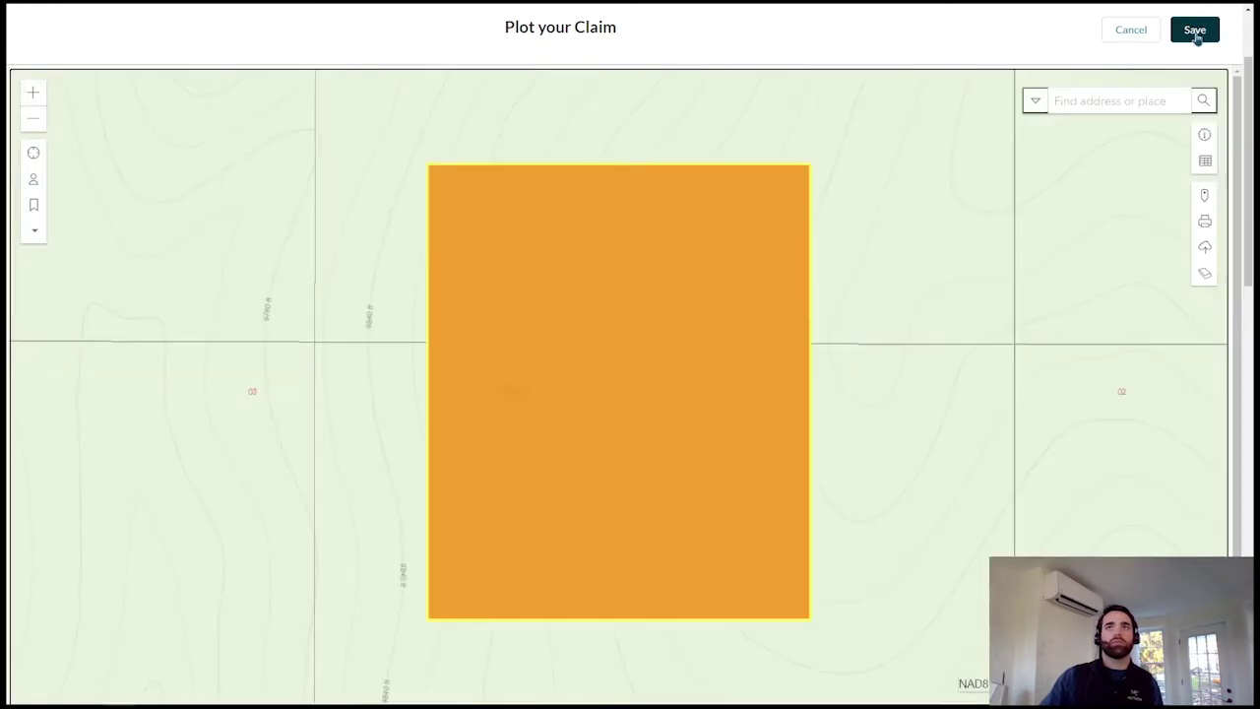
left_click(1195, 32)
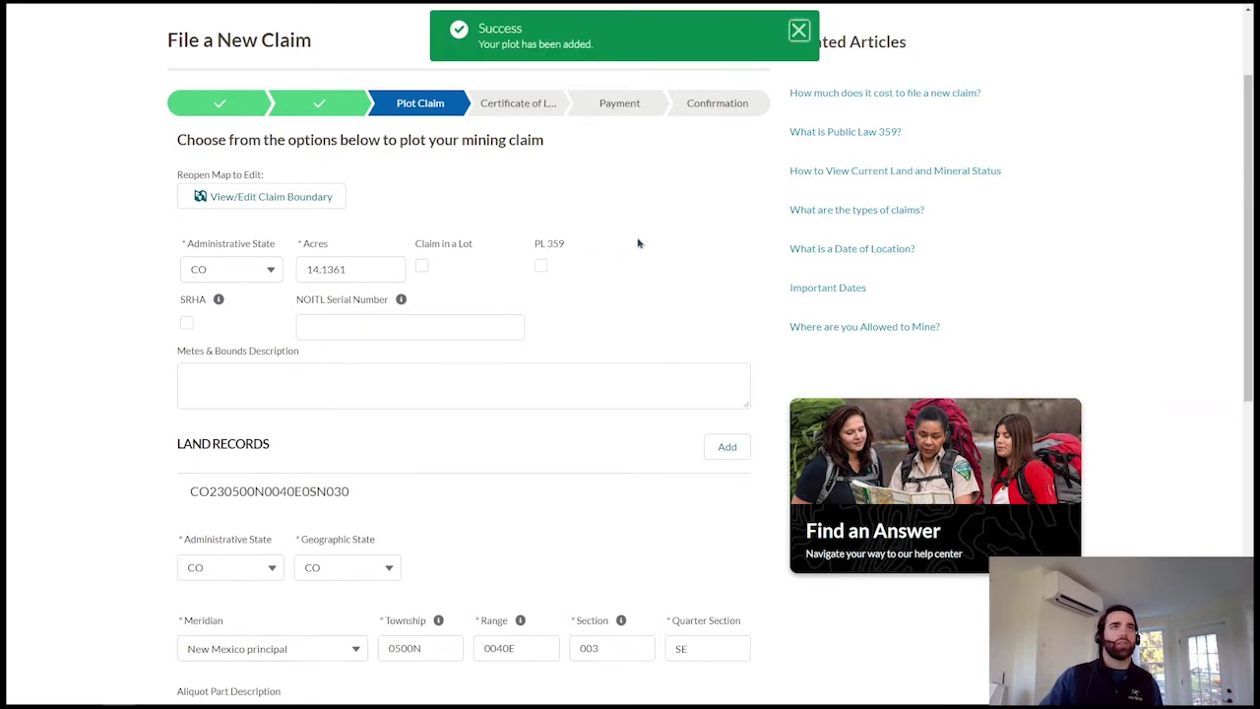
scroll(621, 335, "down", 3)
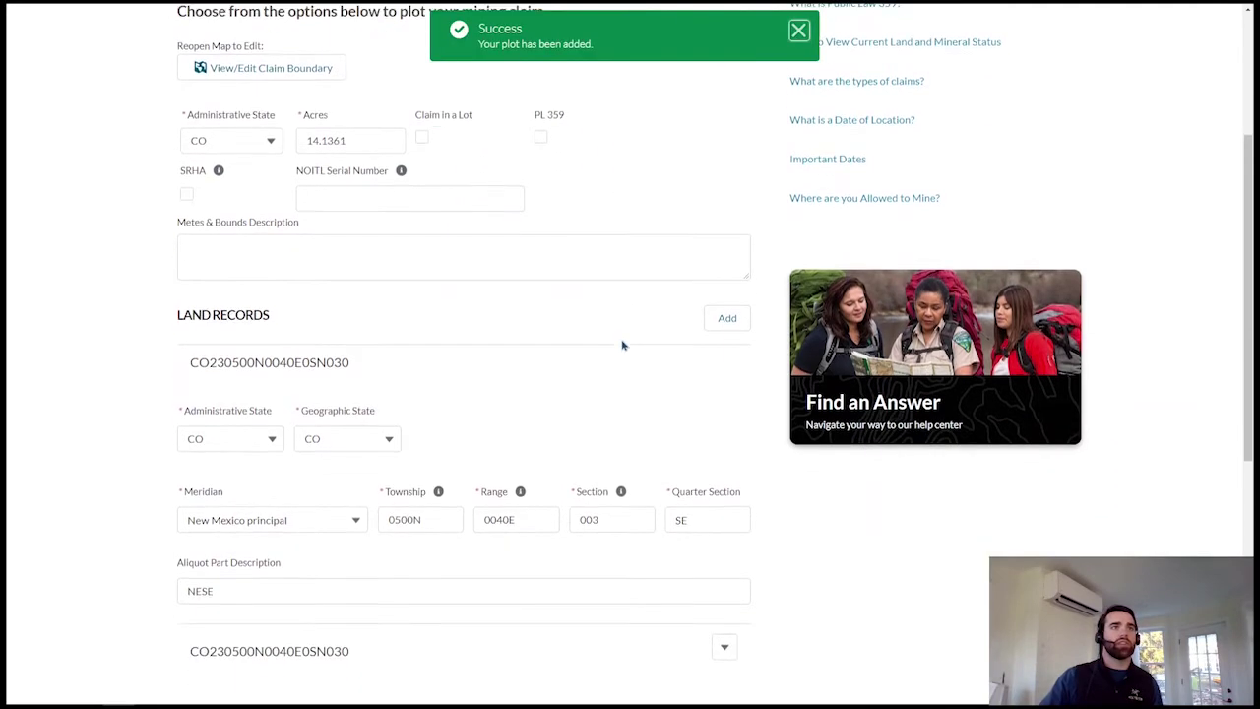
scroll(576, 375, "down", 2)
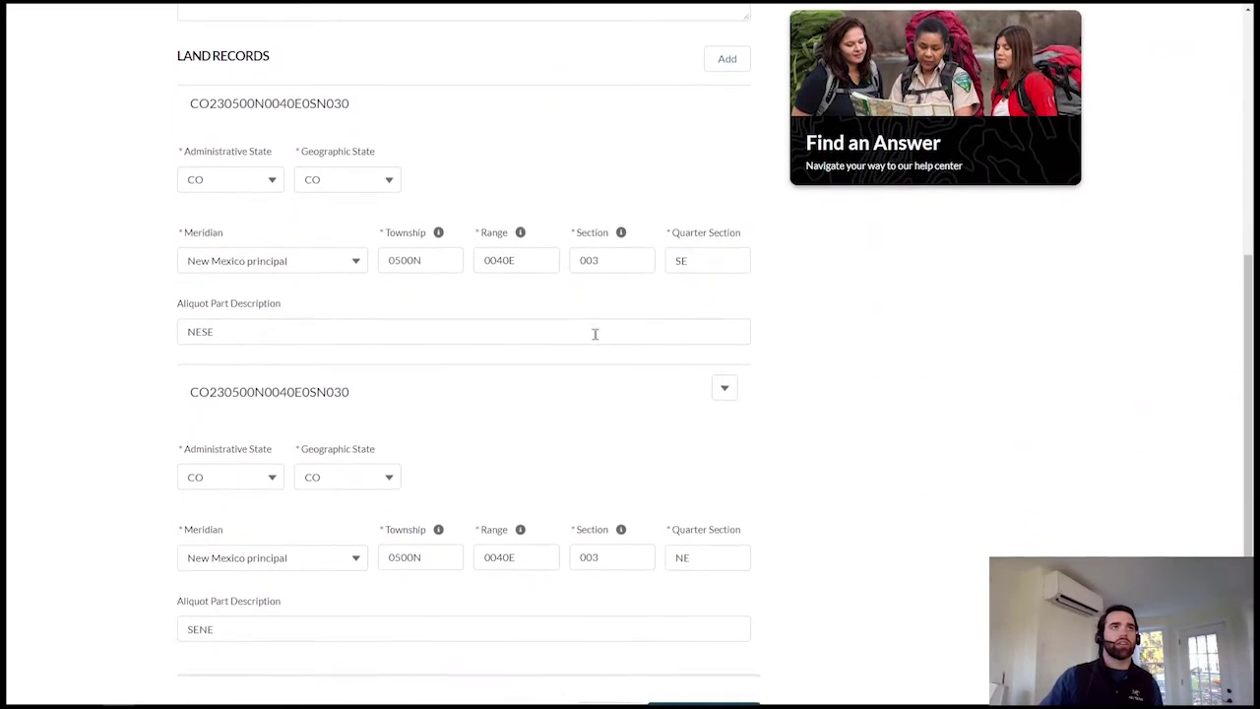
scroll(778, 447, "down", 1)
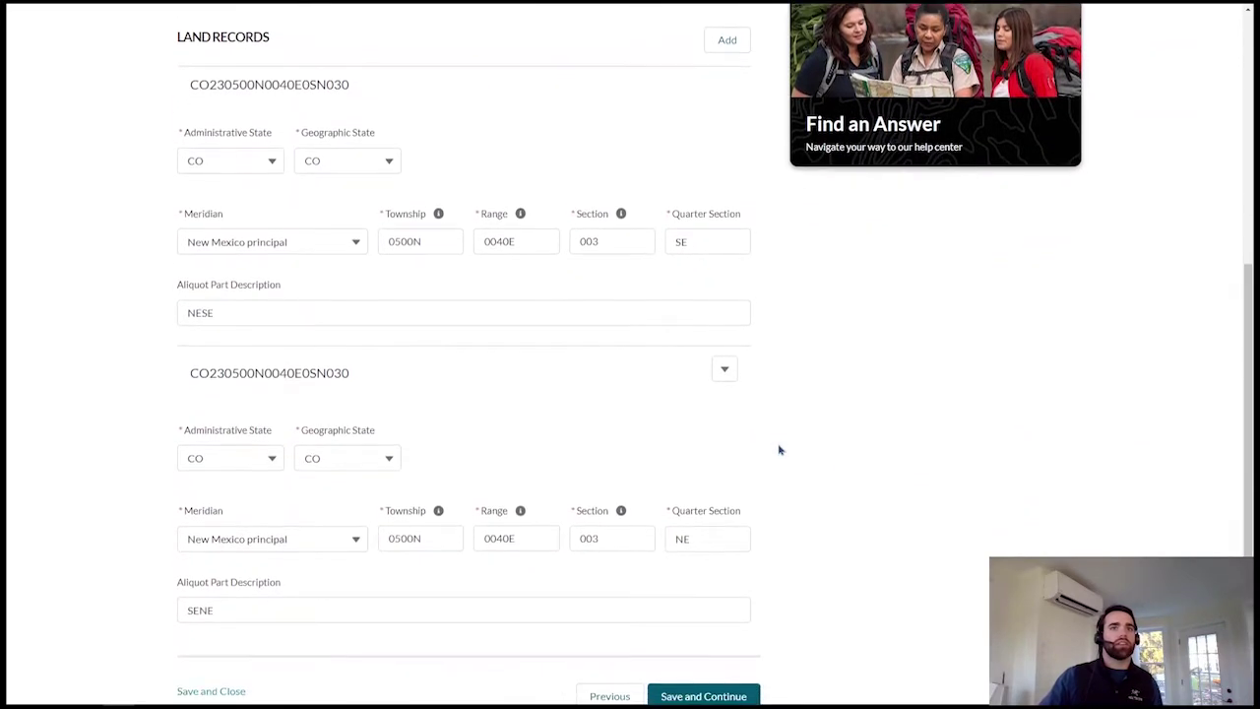
scroll(711, 470, "up", 5)
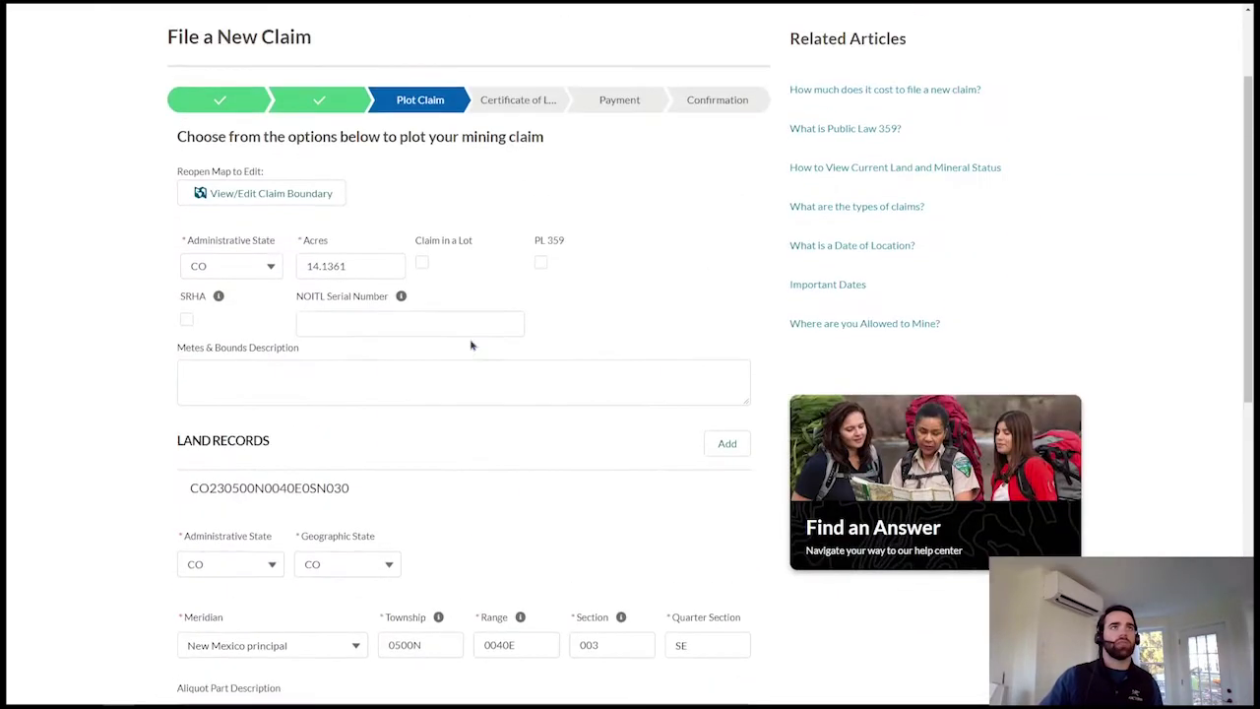
- Reopen the claim boundary map and hide the uploaded GEOJSON layer
left_click(295, 203)
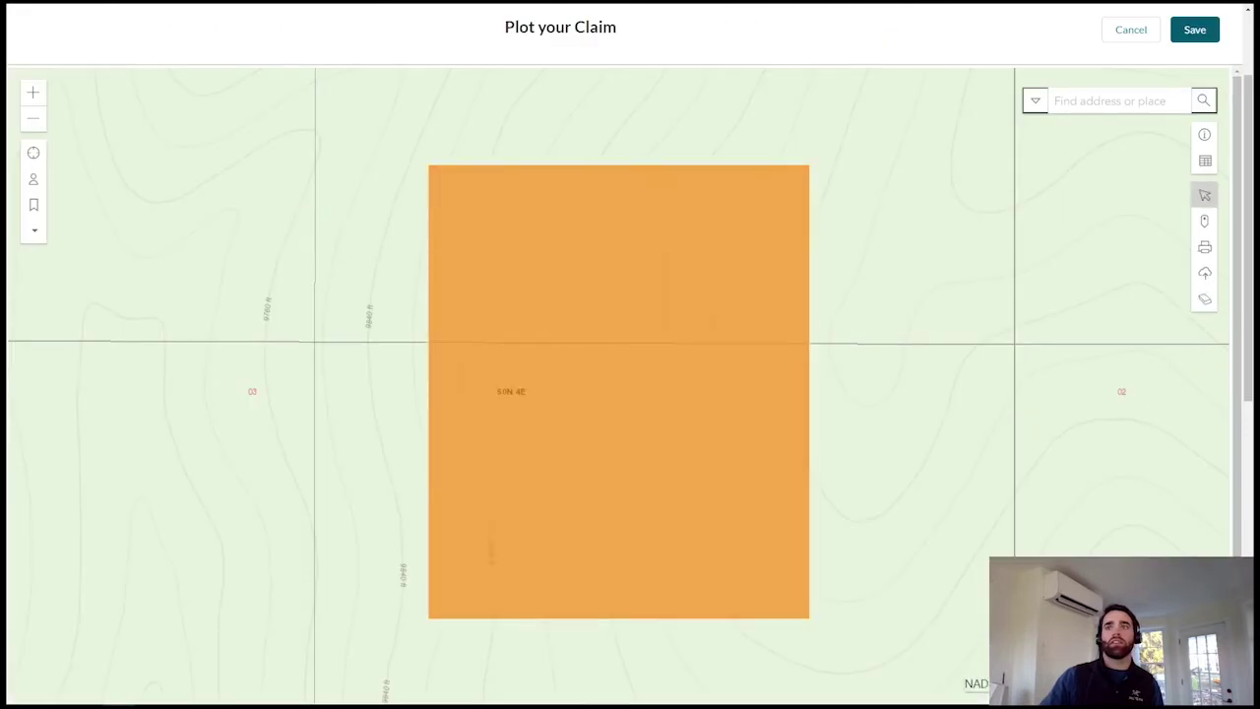
left_click(1206, 300)
left_click(879, 160)
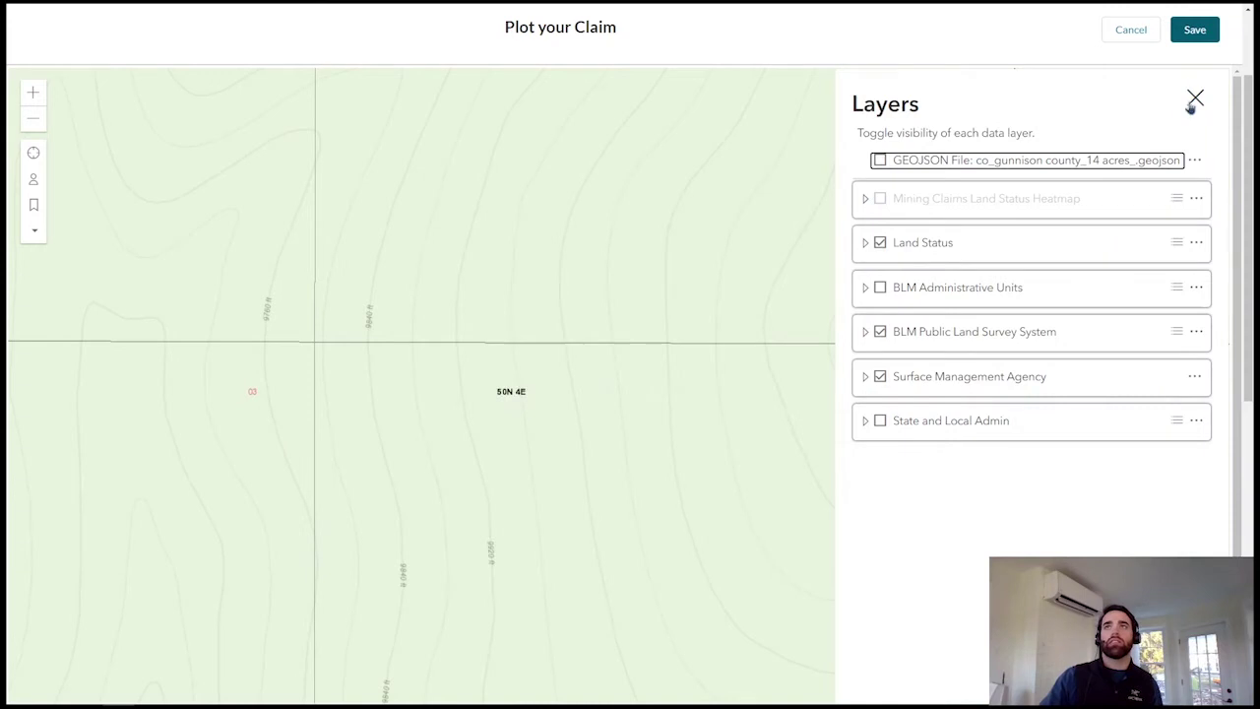
left_click(1195, 99)
left_click(33, 121)
- Paste four latitude/longitude stake-point corners and close them into a rectangular polygon
left_click(1205, 221)
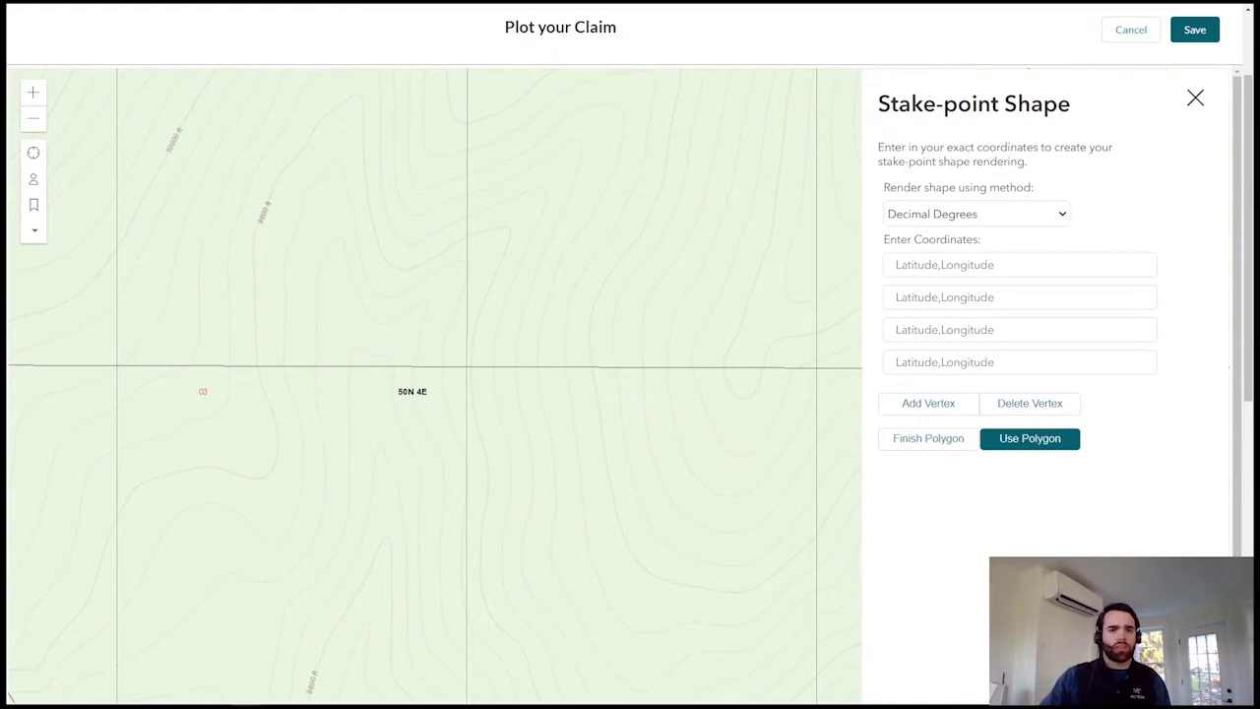
left_click(936, 266)
type("38.62293, -106.49450")
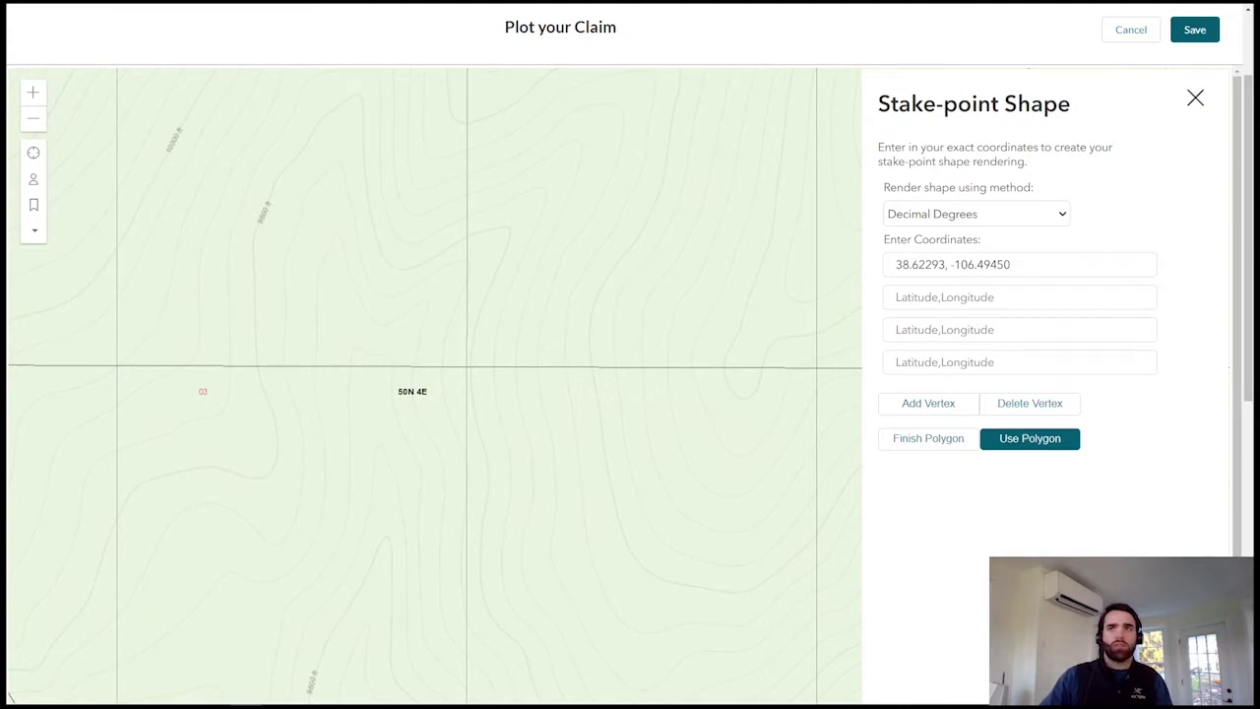
left_click(1015, 296)
type("38.61986, -106.49450")
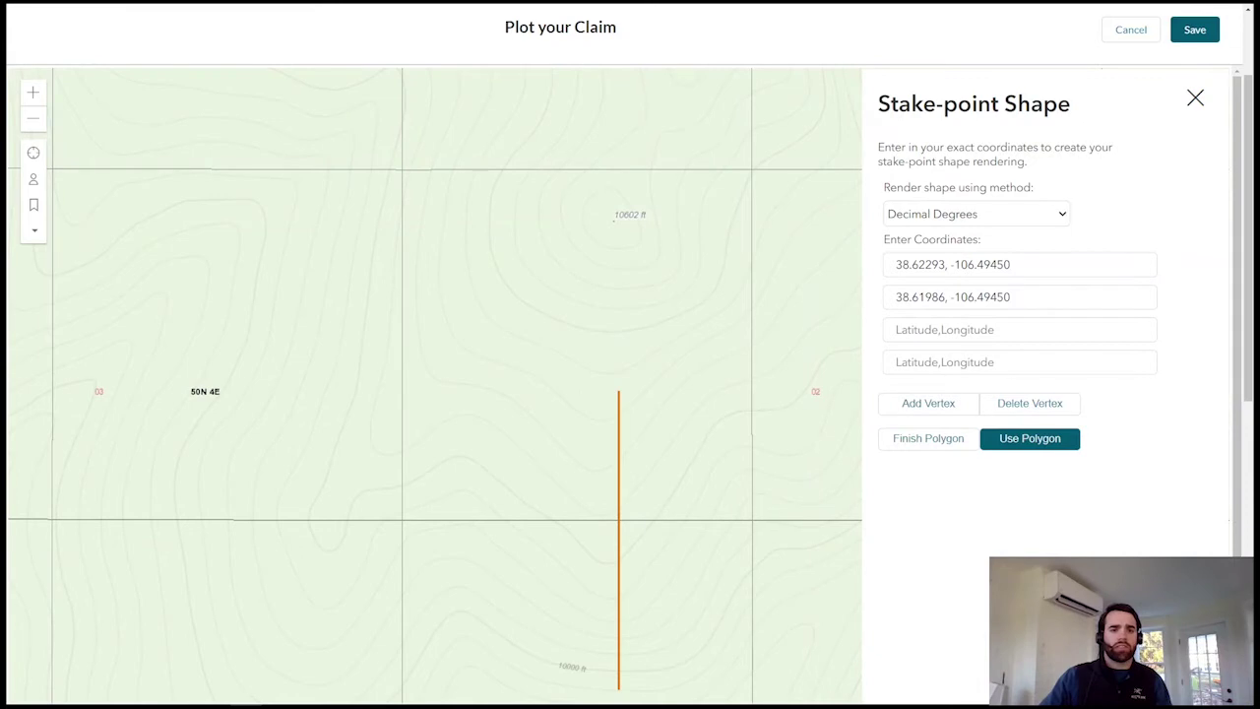
left_click(995, 331)
type("38.61986, -106.49634")
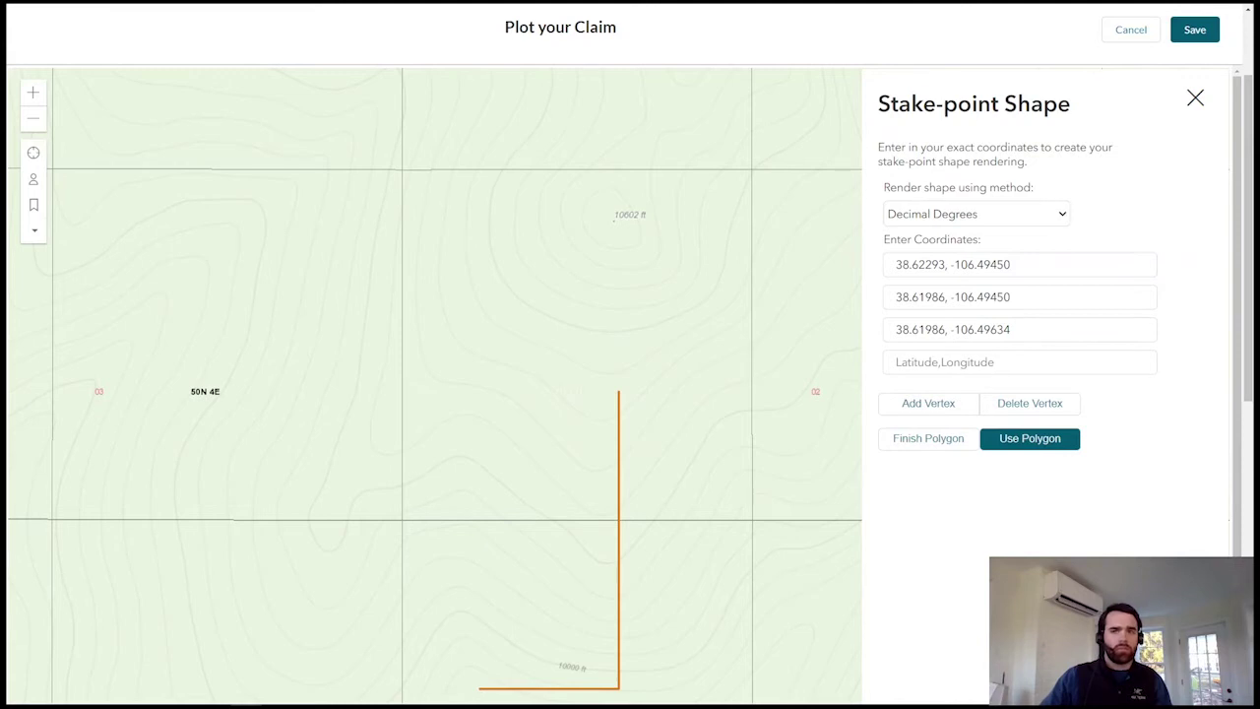
left_click(925, 364)
type("38.62293, -106.49634")
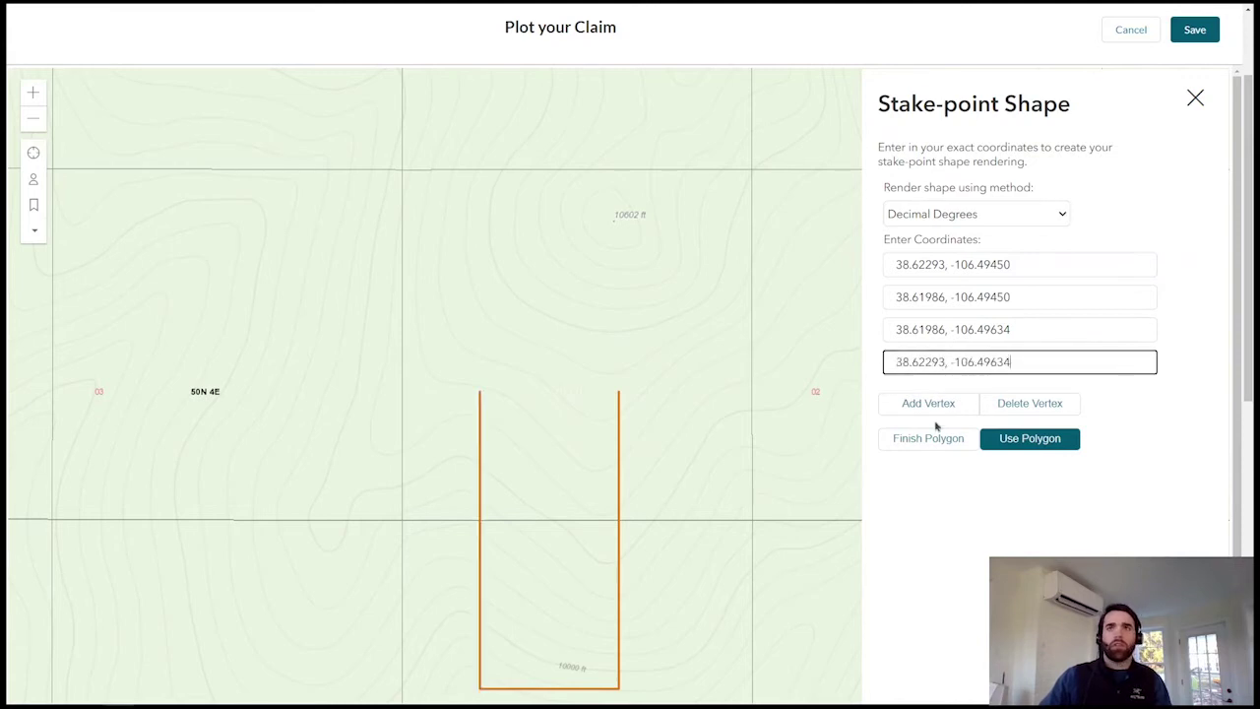
left_click(931, 440)
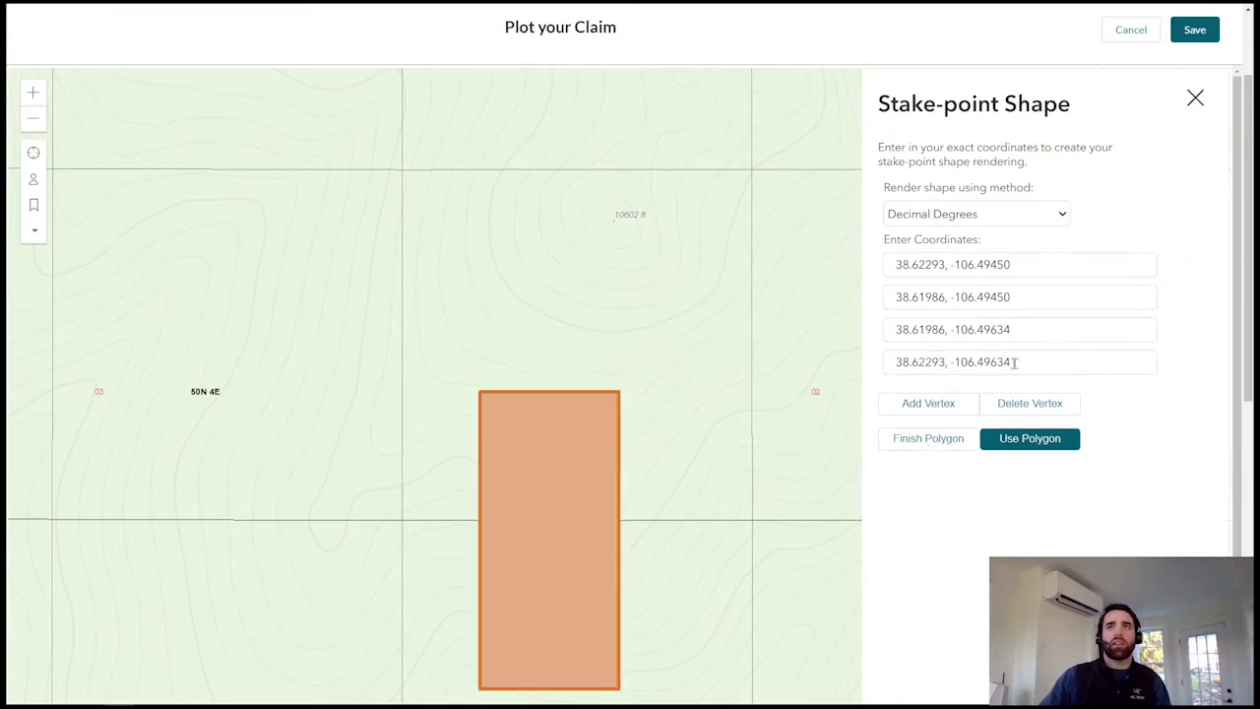
- Use the stake-point rectangle as the boundary, save it, and review the 13.4940 acres and land records
left_click(1018, 445)
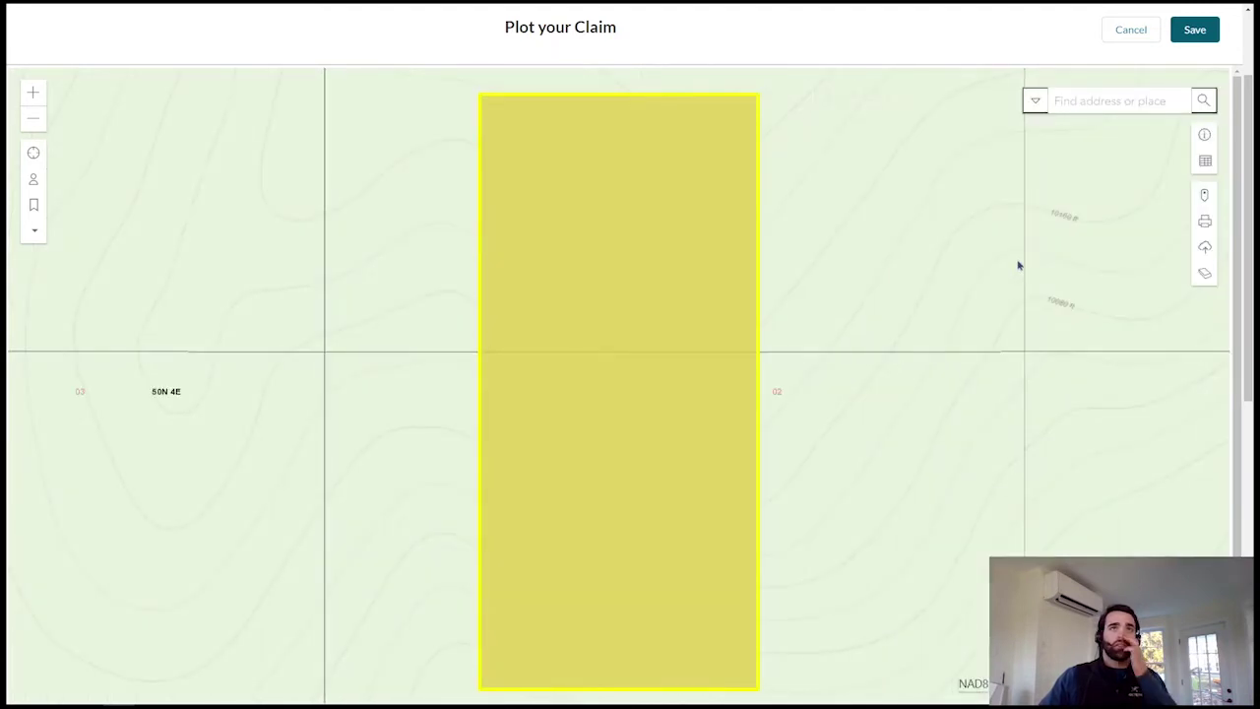
left_click(1196, 31)
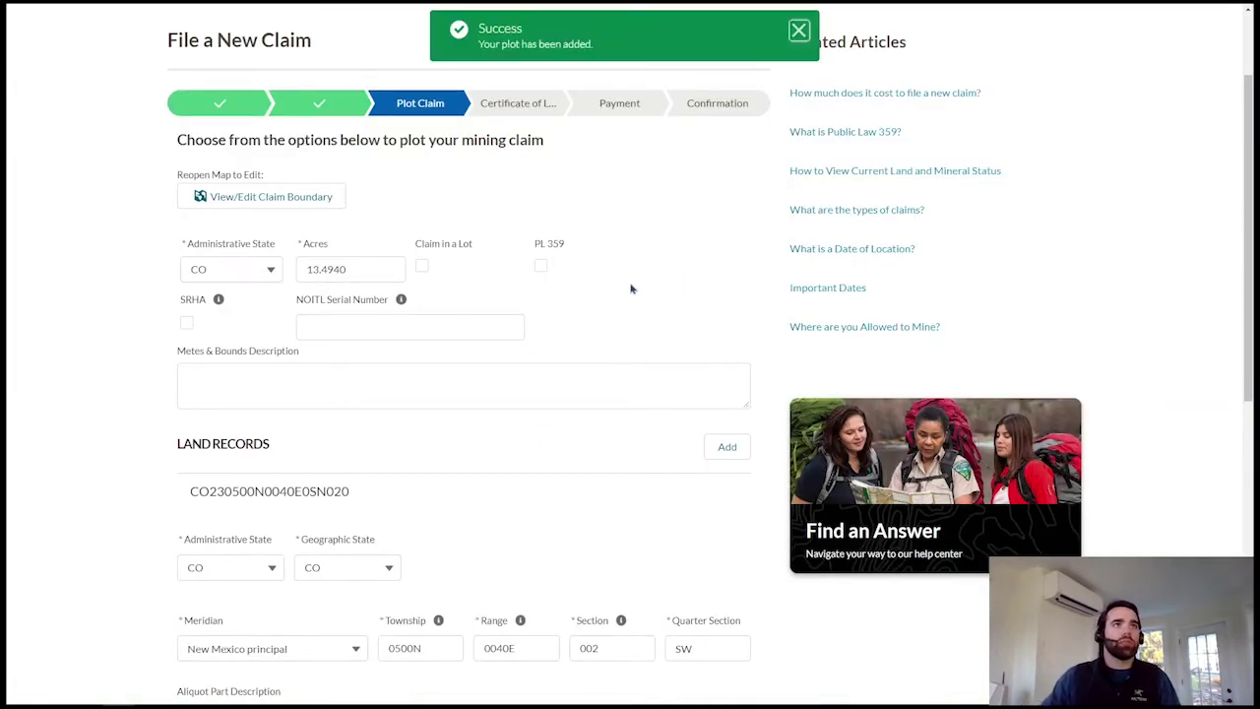
scroll(521, 463, "down", 2)
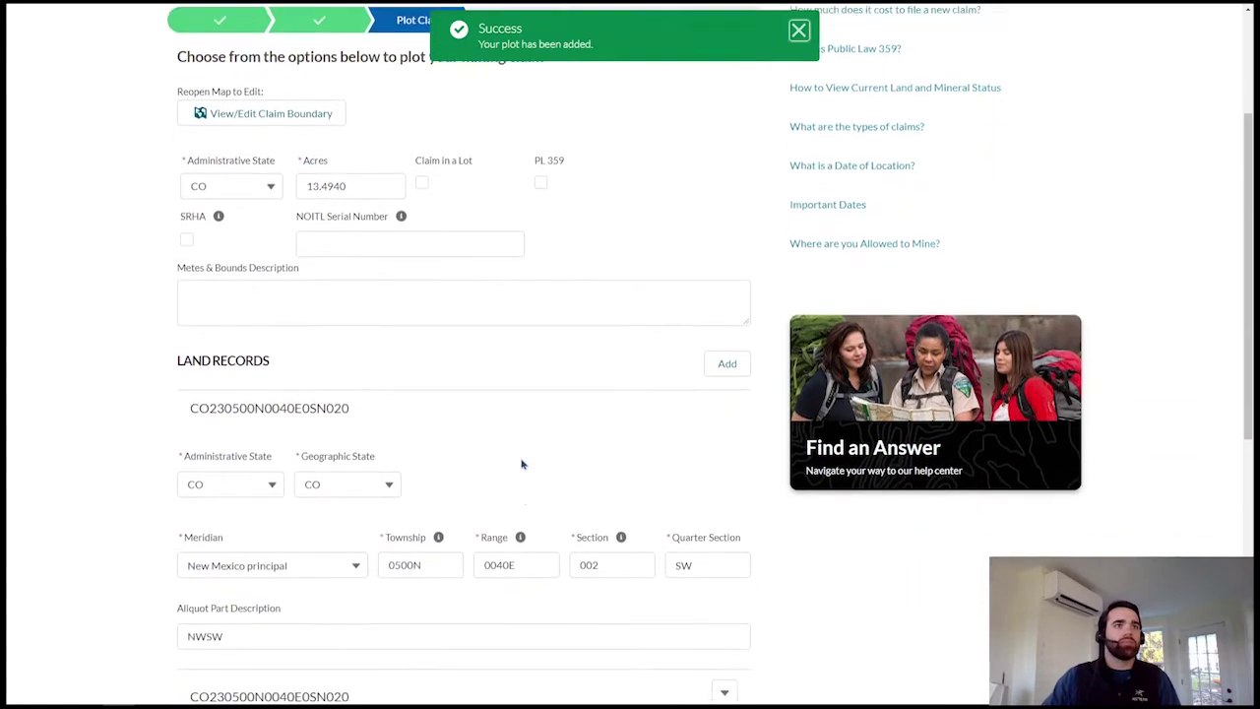
scroll(522, 464, "down", 3)
scroll(770, 597, "down", 8)
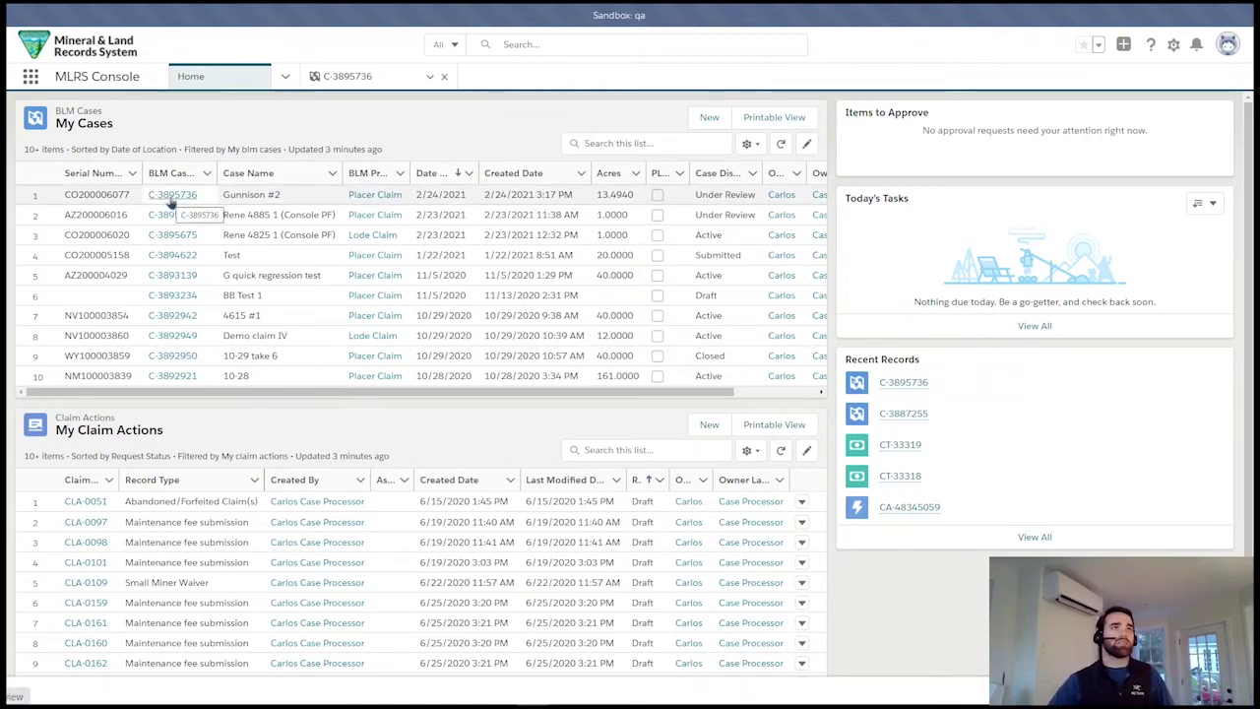
- Open the Gunnison #2 case record C-3895736 and show its related records
left_click(169, 198)
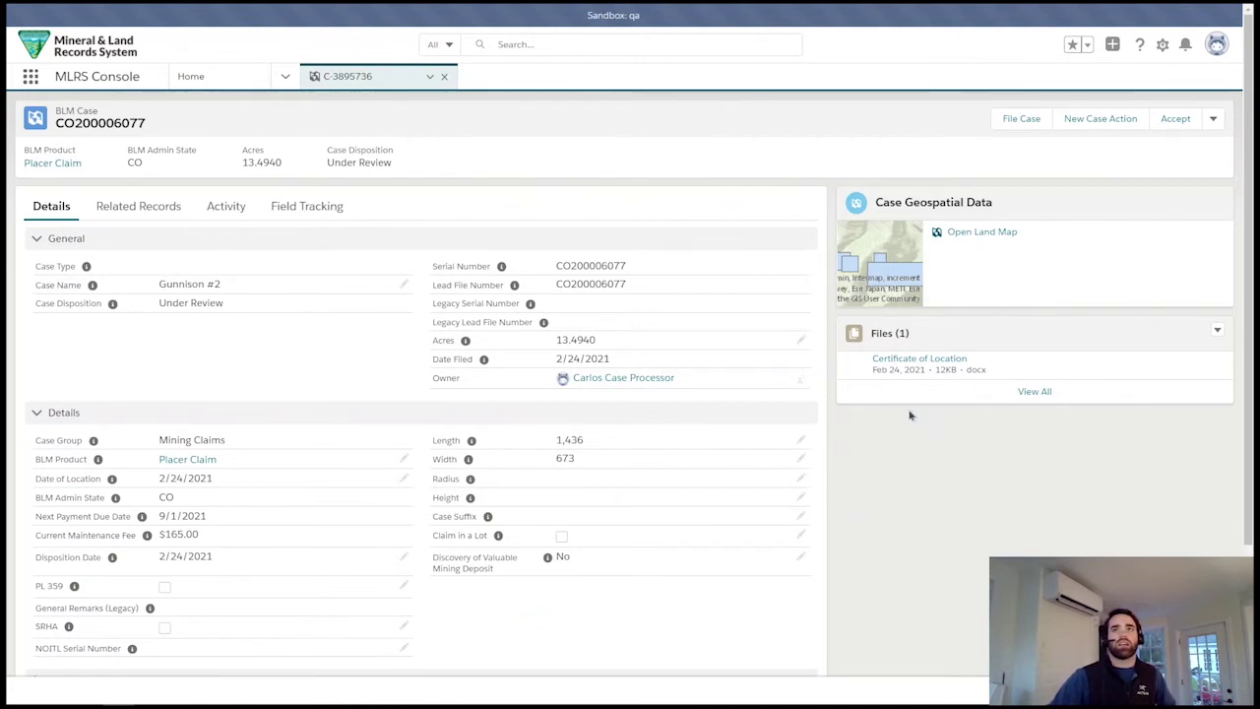
left_click(144, 209)
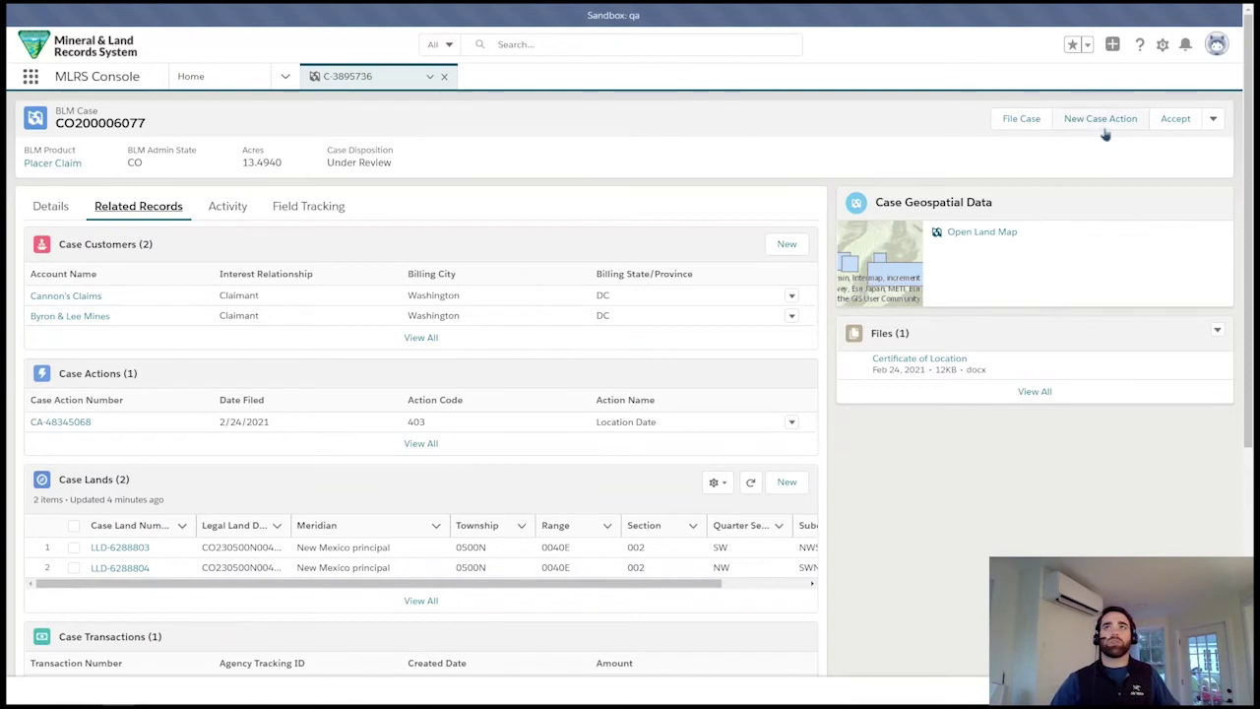
- Accept the Gunnison #2 claim case and dismiss the acceptance confirmation
left_click(1178, 124)
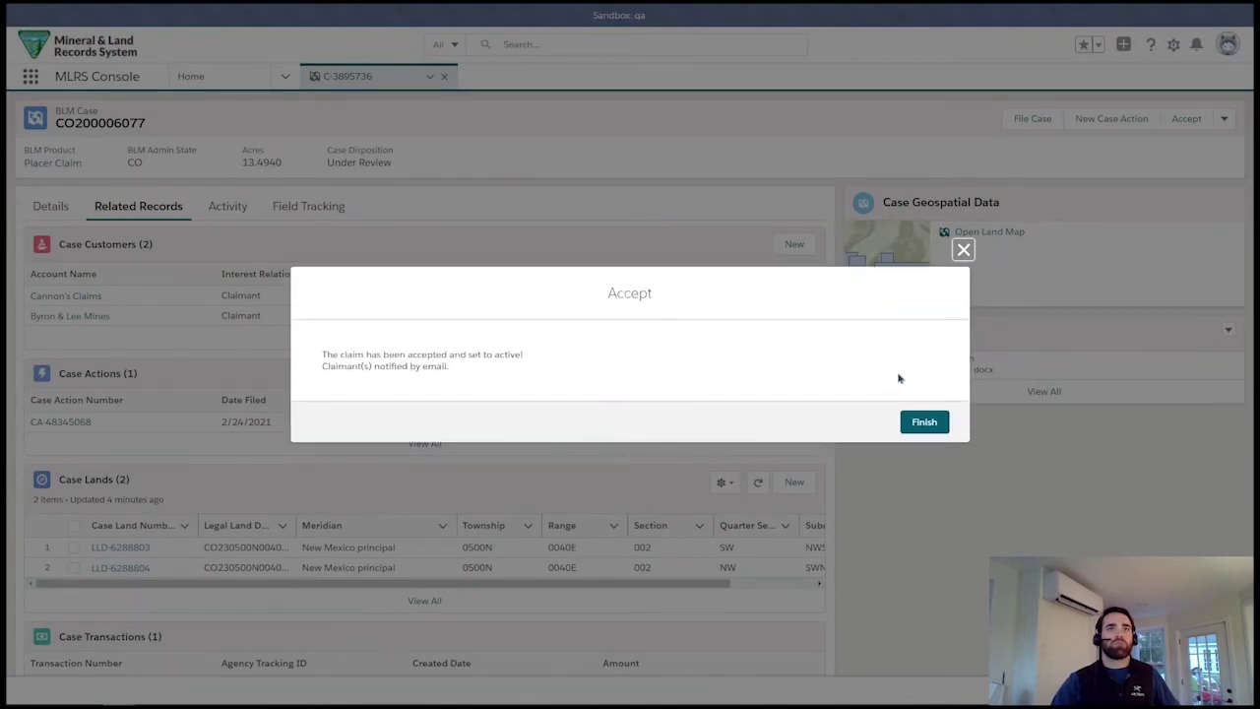
left_click(928, 429)
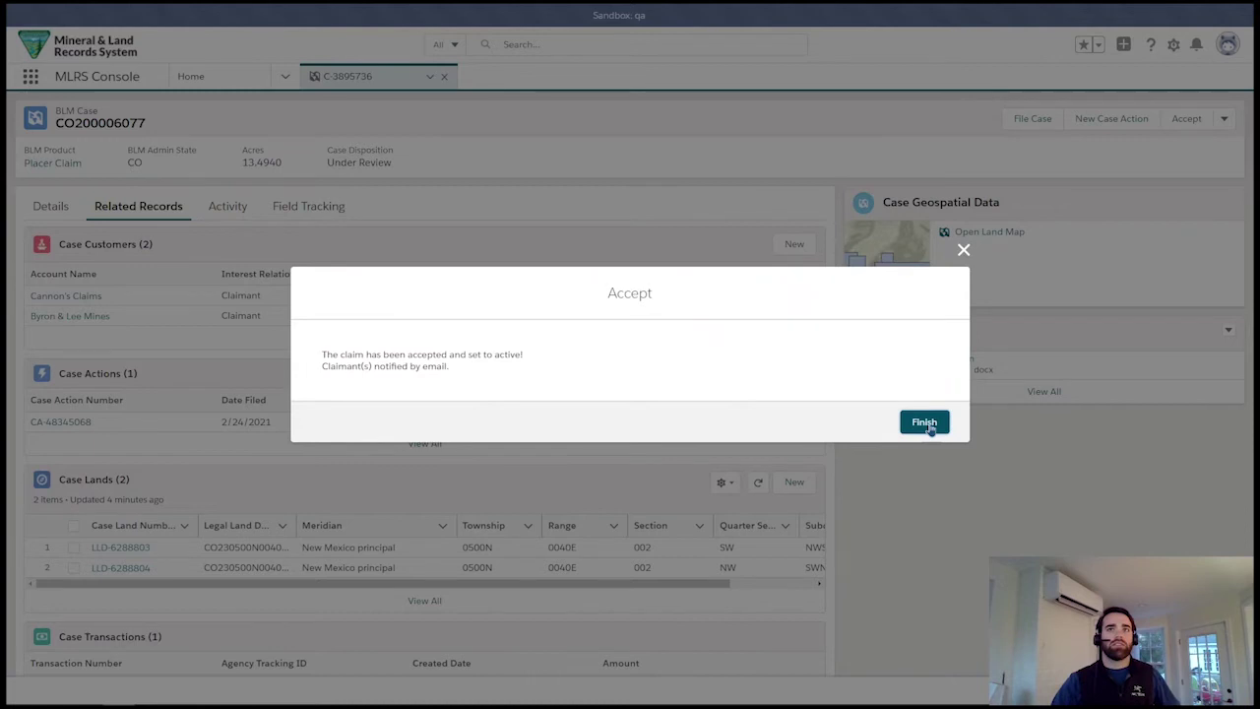